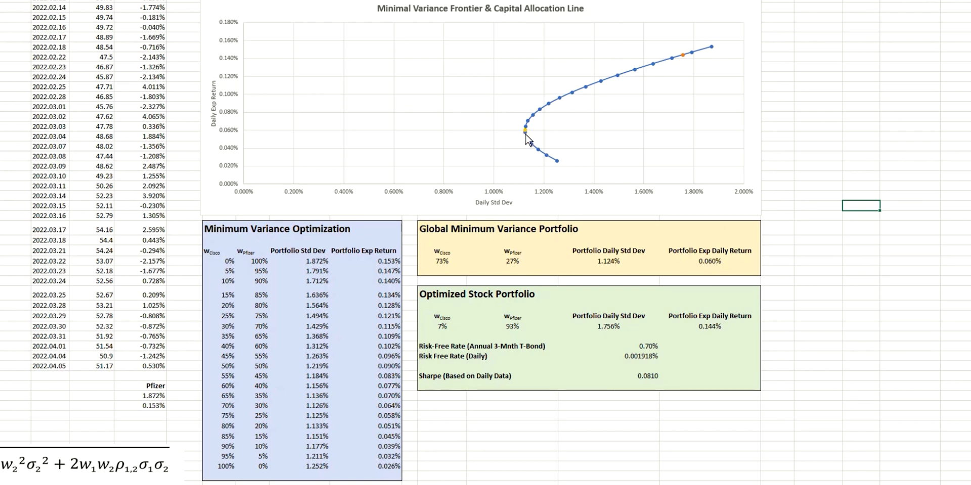
- Paste the copied Overall Portfolio (Stock Portfolio and Risk-Free Asset) block below the Optimized Stock Portfolio table
mouse_move(526, 132)
mouse_move(683, 58)
click(442, 406)
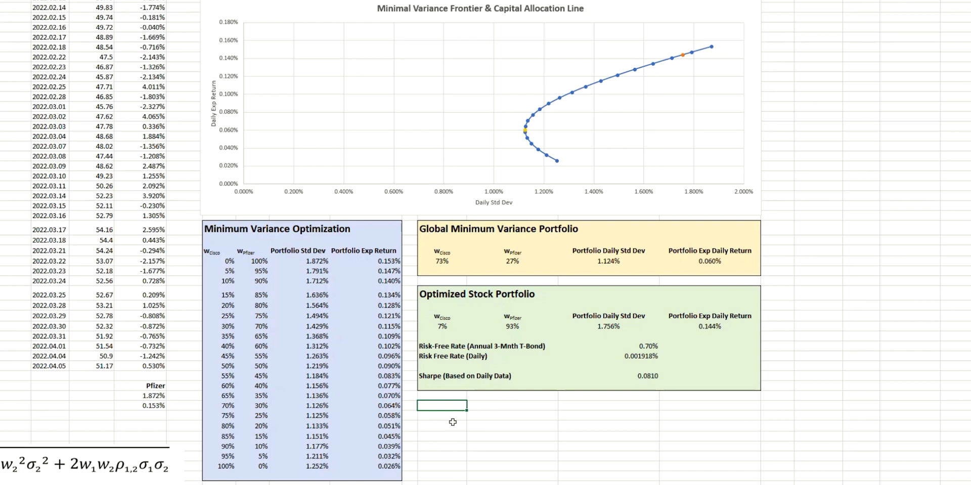
key(ctrl+v)
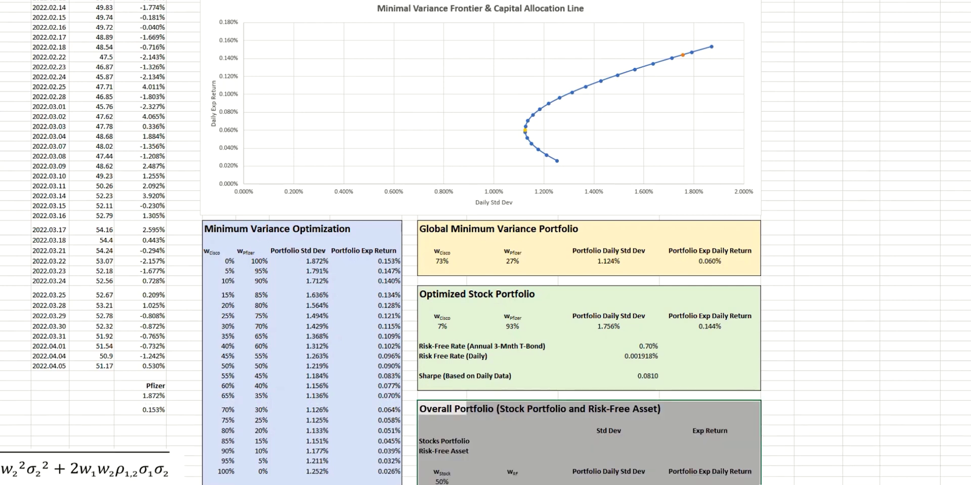
click(517, 468)
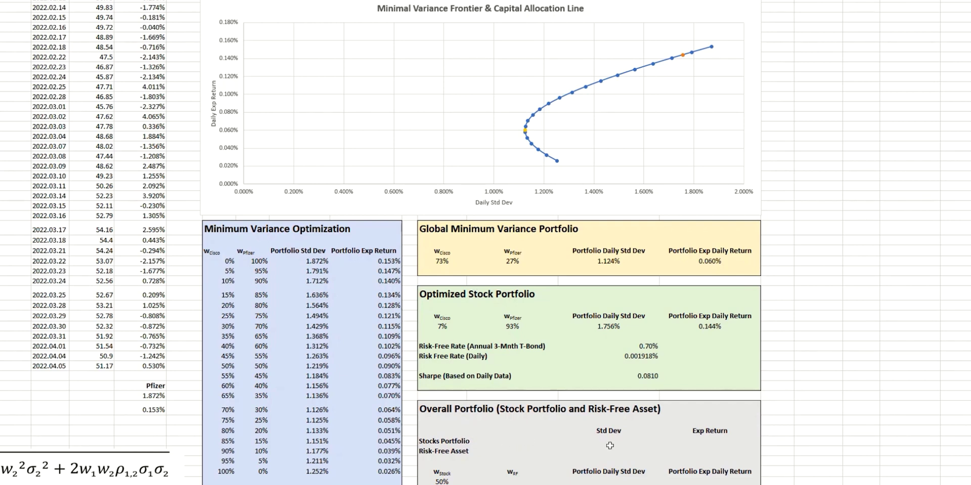
- Link the Stocks Portfolio row's Std Dev to P253 and its Exp Return to Q253 from the Optimized Stock Portfolio
drag(445, 440, 686, 440)
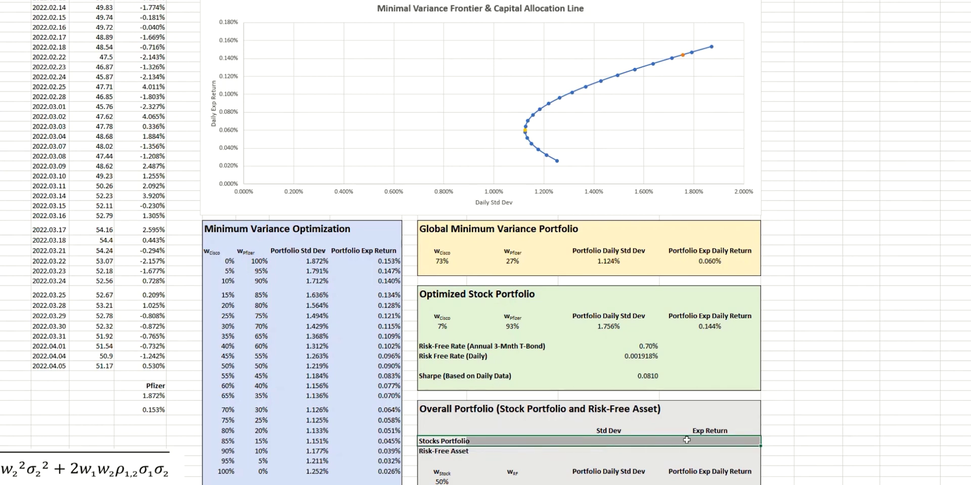
click(616, 443)
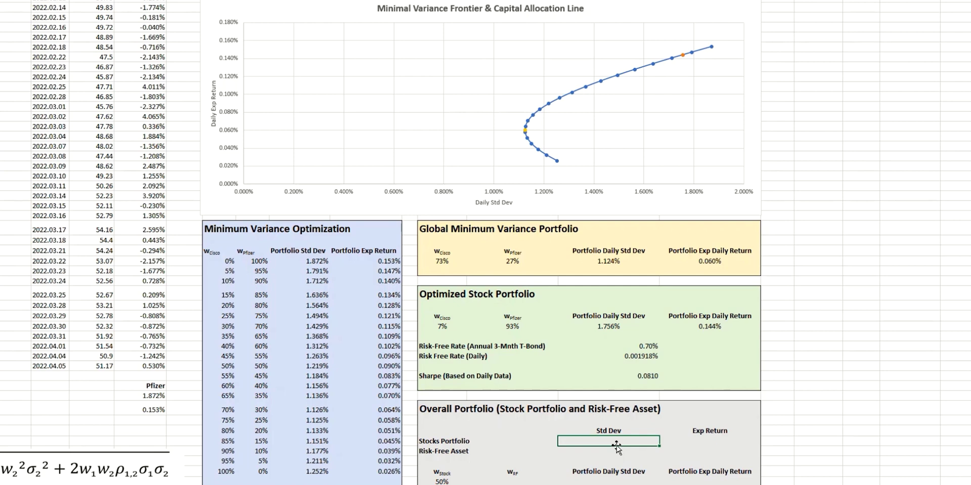
text(=)
click(606, 327)
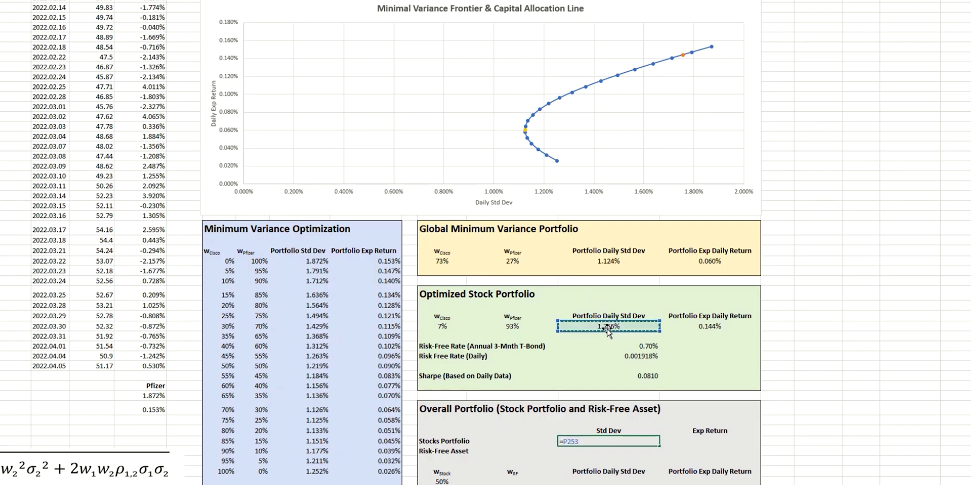
key(Return)
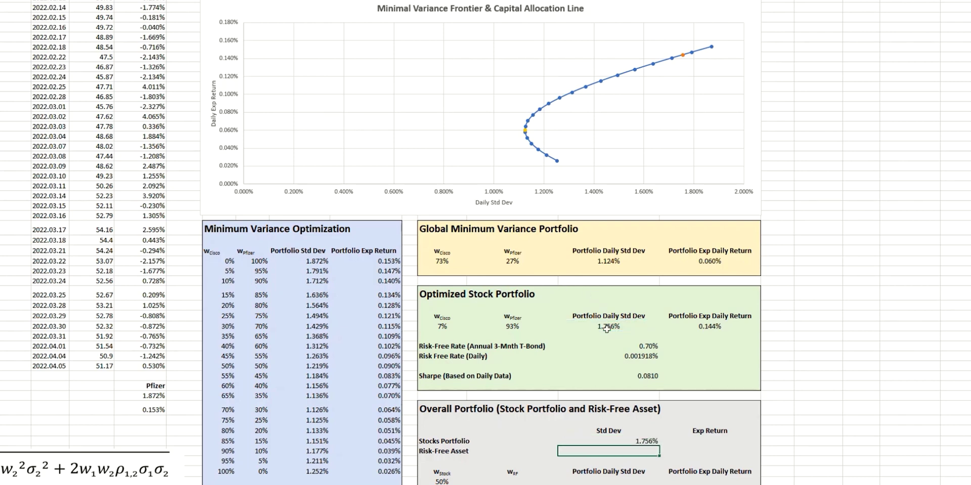
click(731, 440)
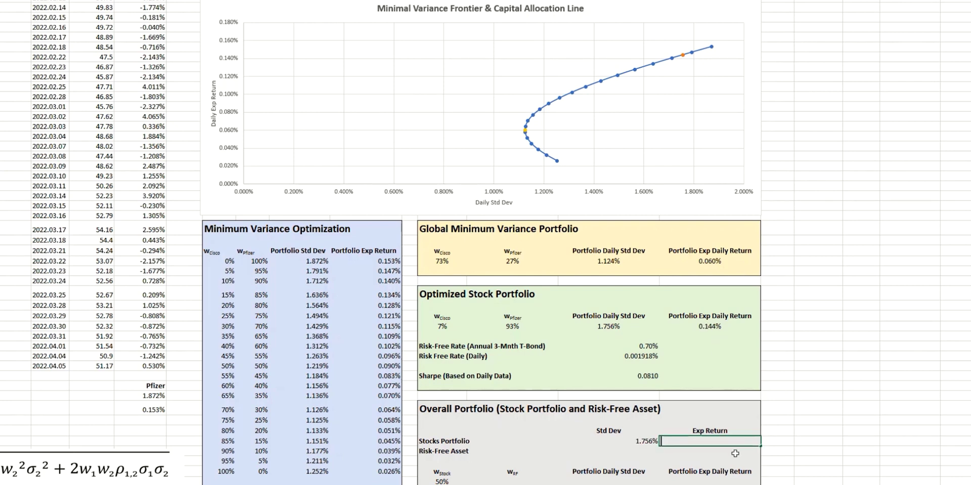
text(=)
click(711, 329)
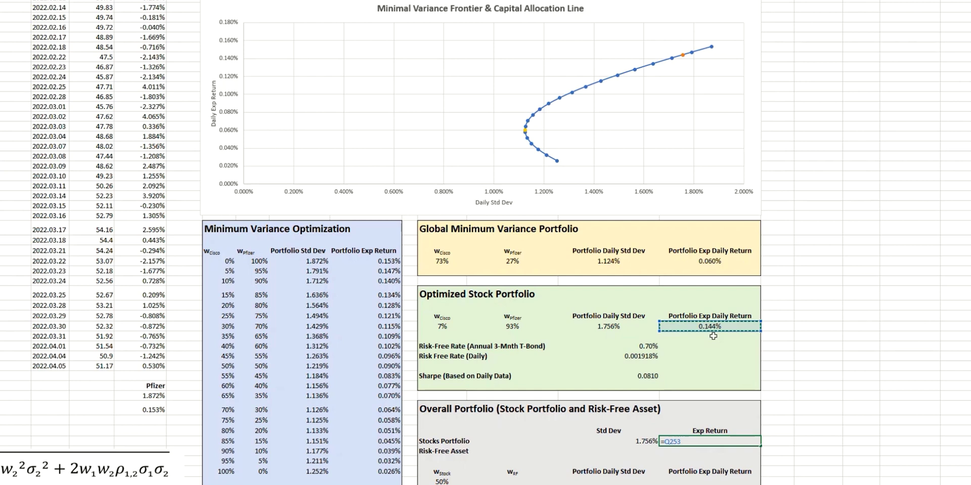
key(Return)
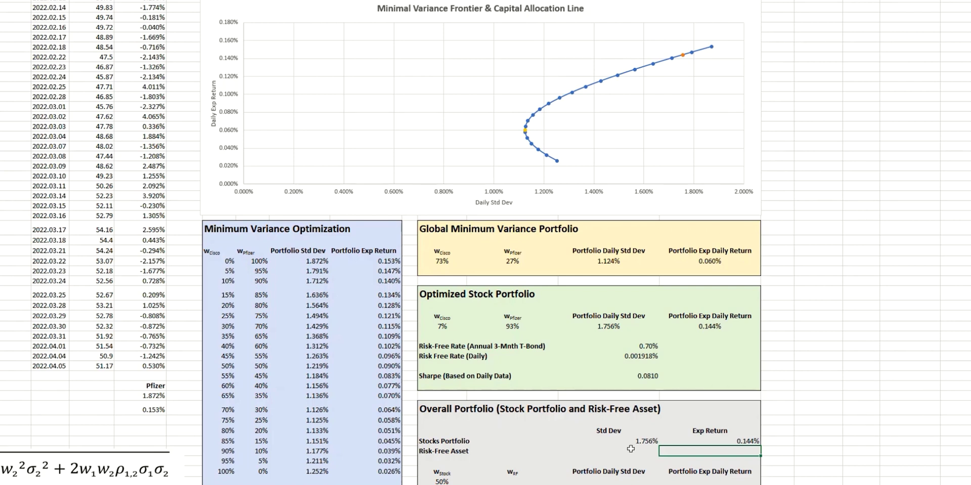
- Fill the Risk-Free Asset row with a Std Dev of 0 and an Exp Return linked to the daily risk-free rate in P256
click(646, 450)
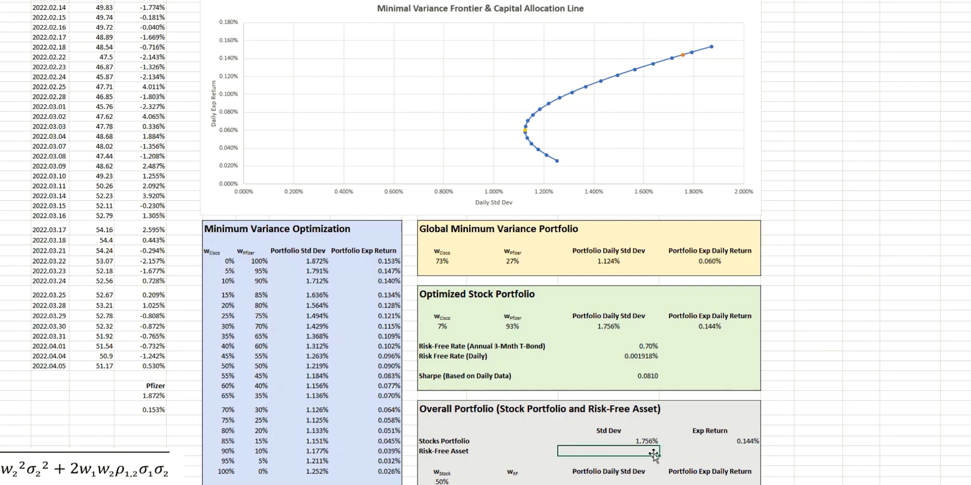
text(0)
key(Return)
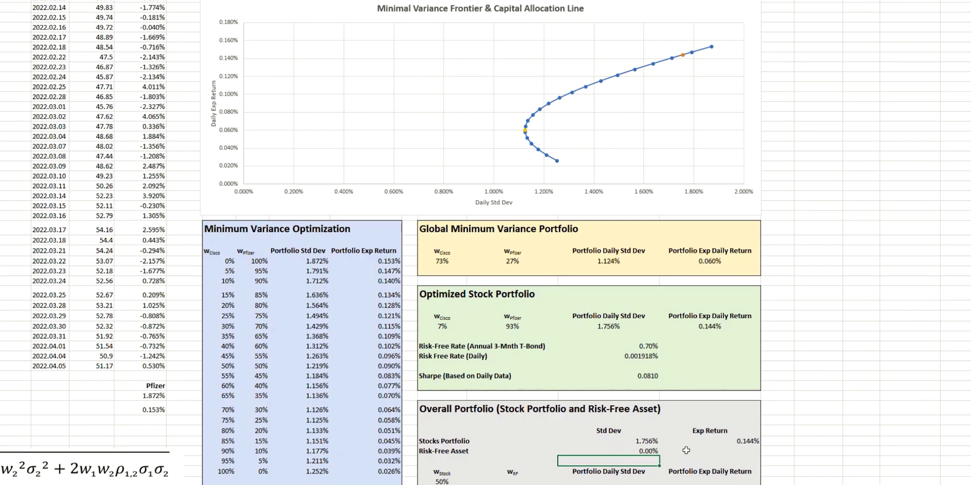
click(738, 450)
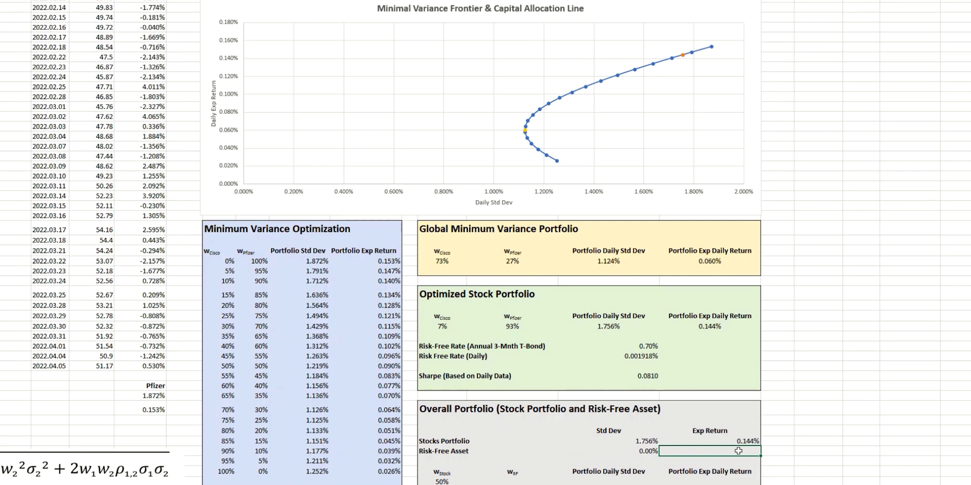
text(=)
click(636, 356)
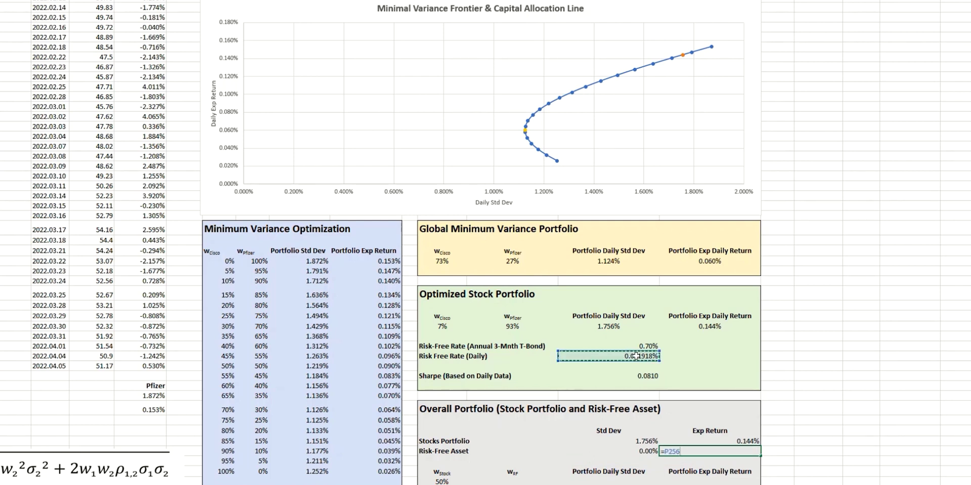
key(Return)
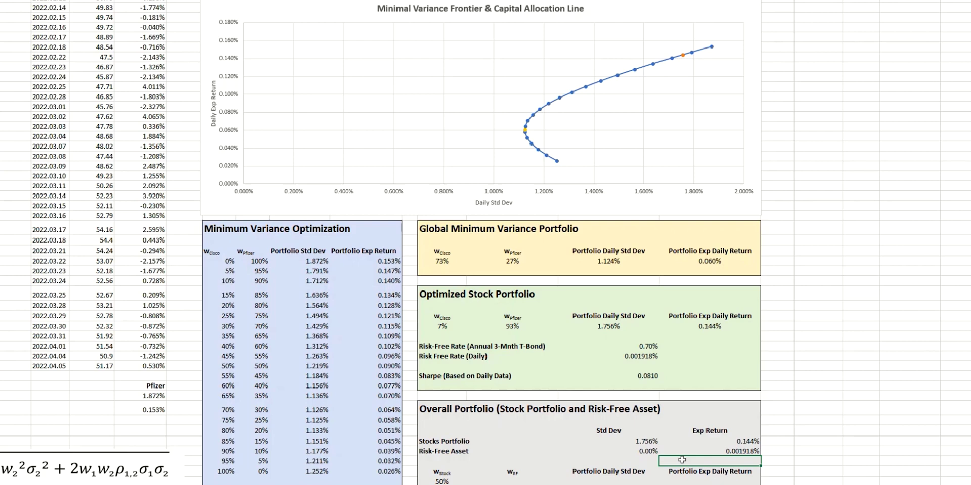
- Add a chart series named CAL with X values from P264:P265 and Y values from Q264:Q265
right_click(704, 157)
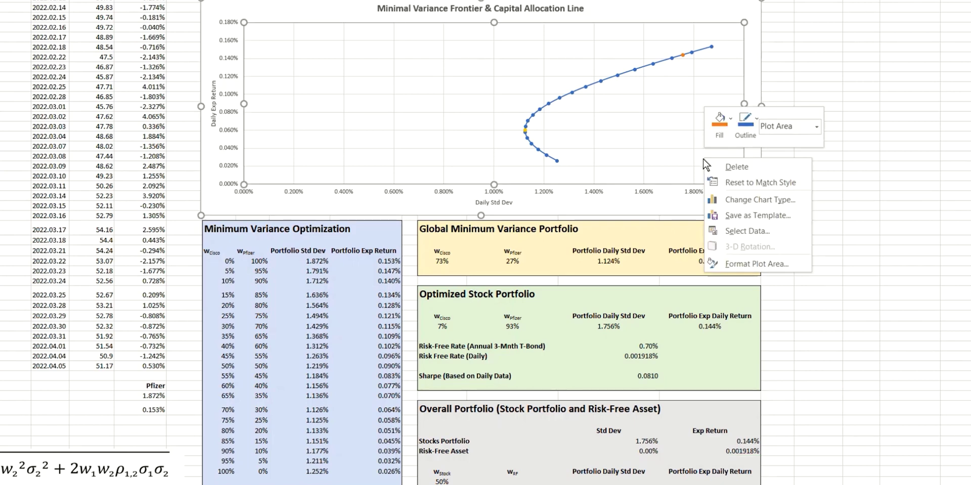
click(741, 229)
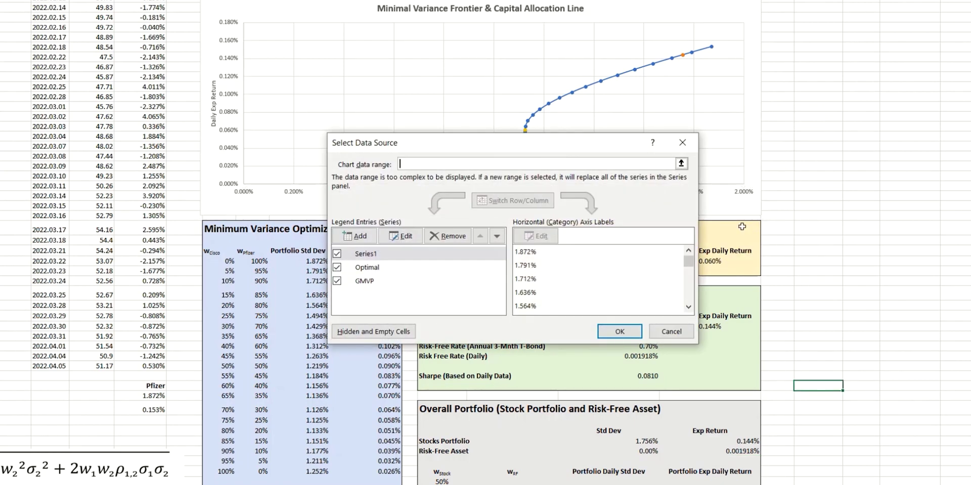
click(357, 236)
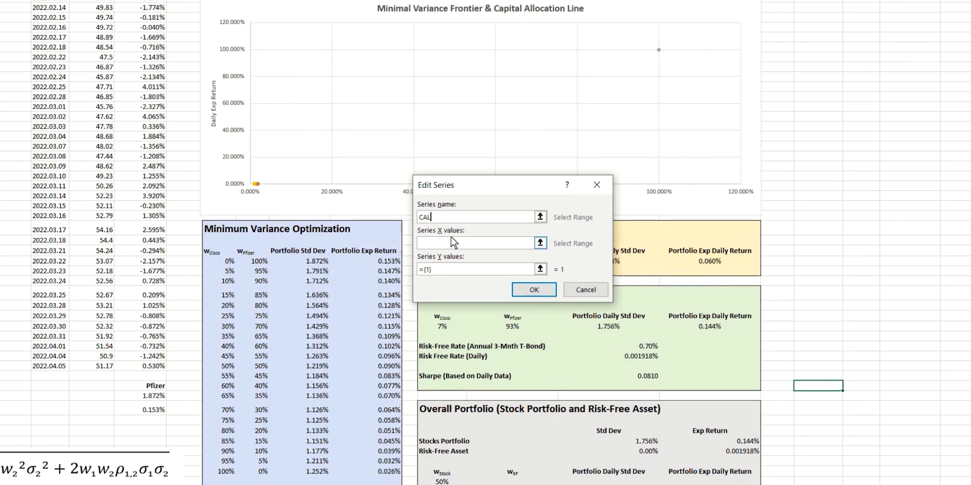
click(540, 243)
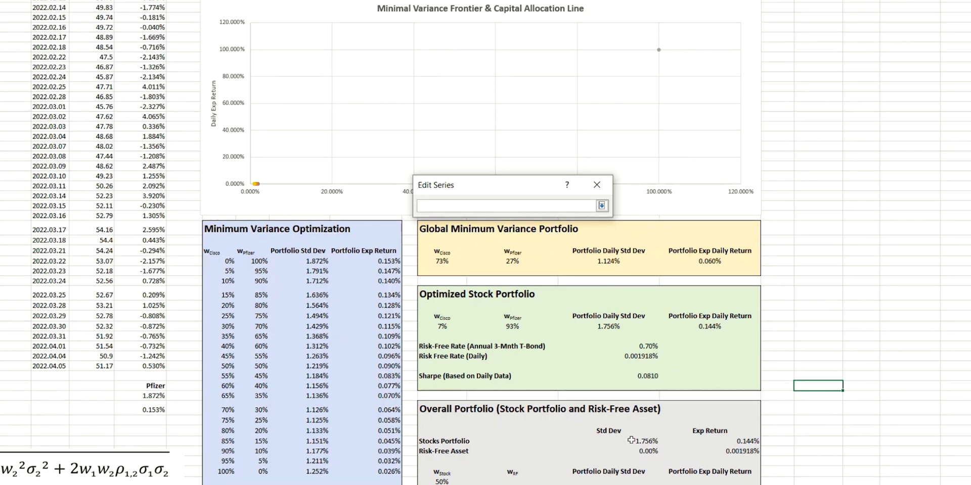
drag(628, 440, 630, 451)
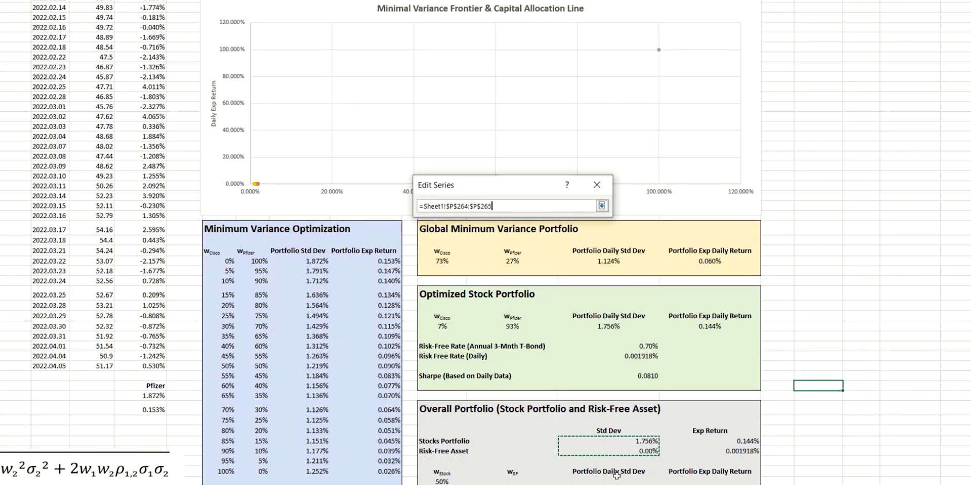
key(Return)
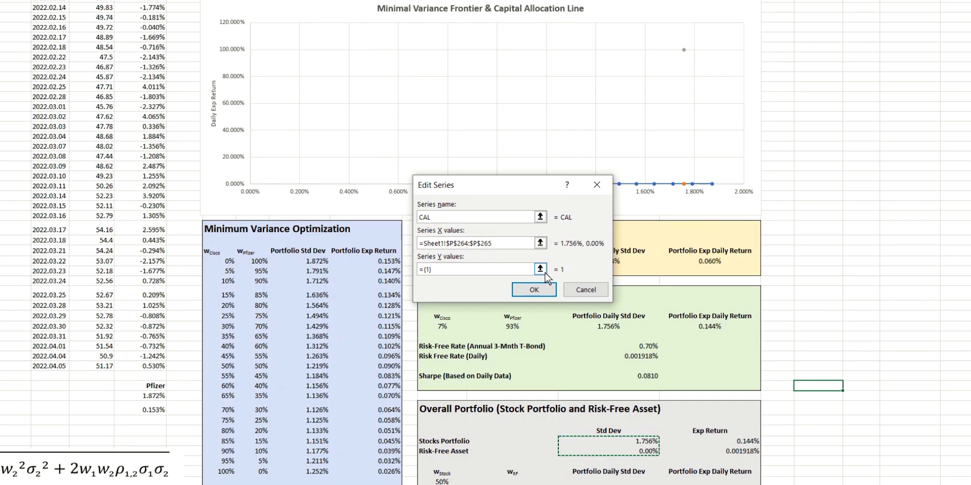
click(540, 270)
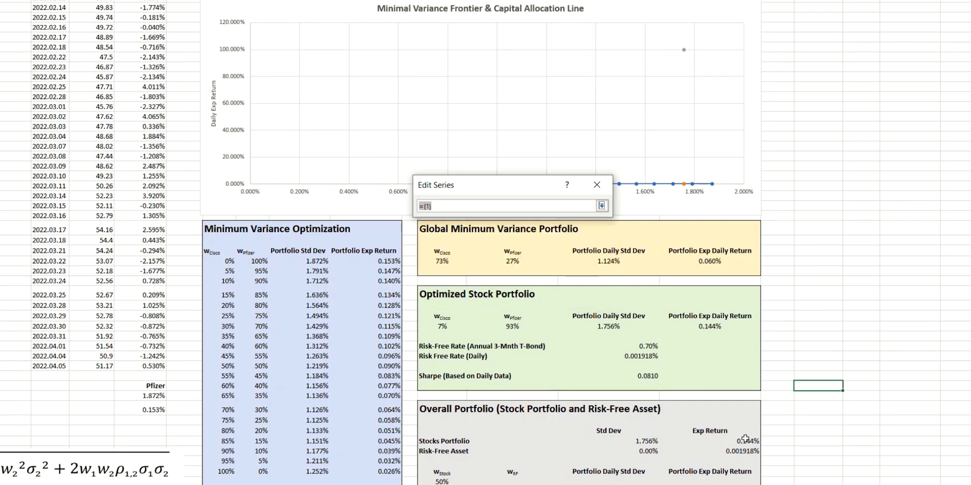
drag(746, 440, 753, 455)
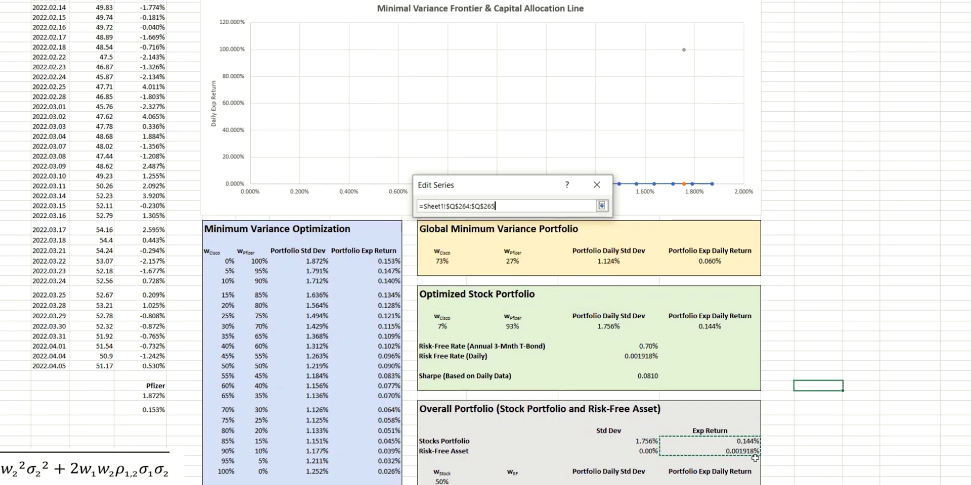
key(Return)
click(534, 290)
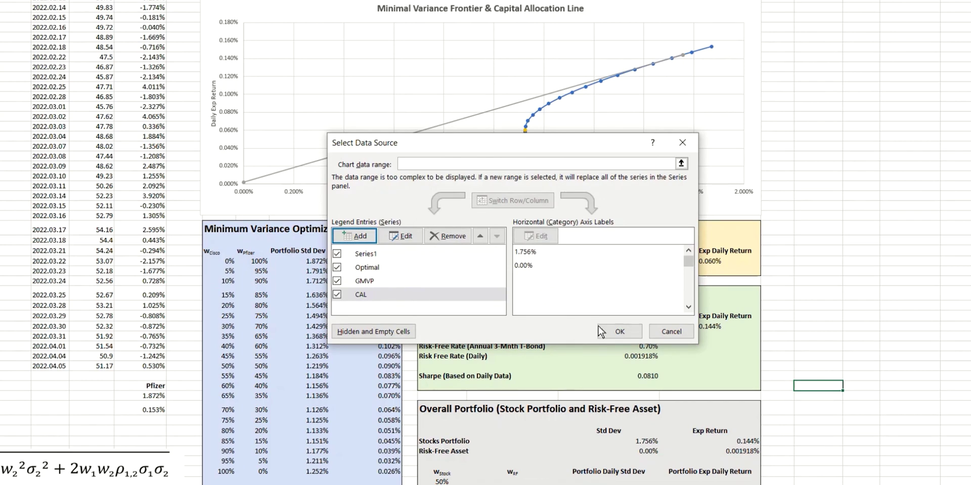
click(620, 331)
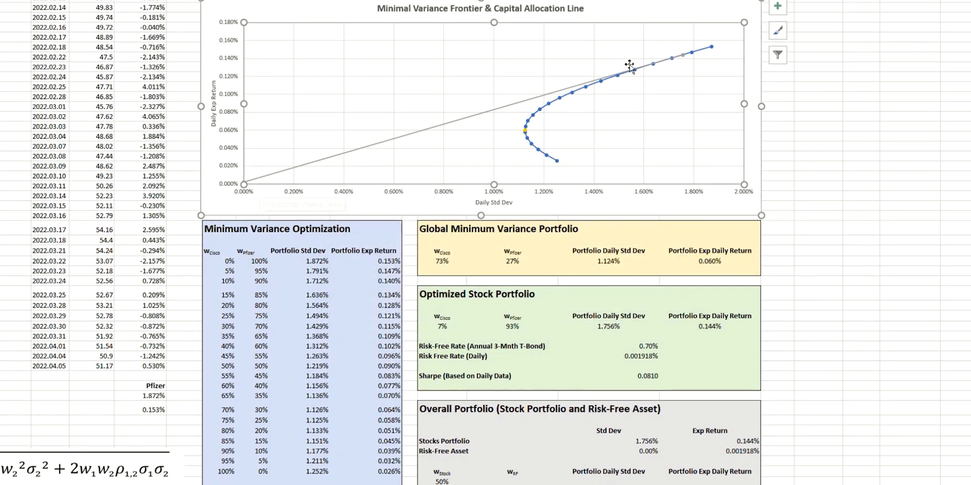
- Calculate the risk-free weight as one minus the stock weight in N268, and set the stock weight to 60%
mouse_move(686, 61)
click(514, 482)
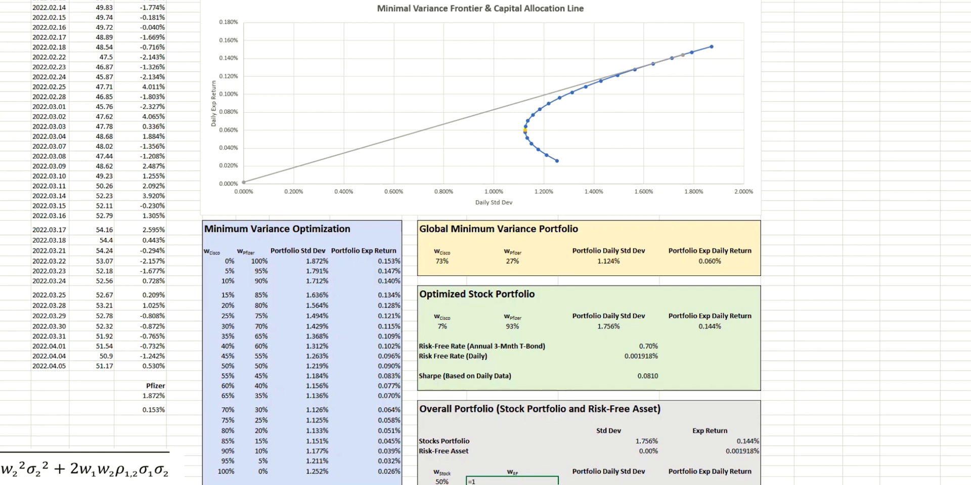
click(443, 482)
key(Return)
click(442, 481)
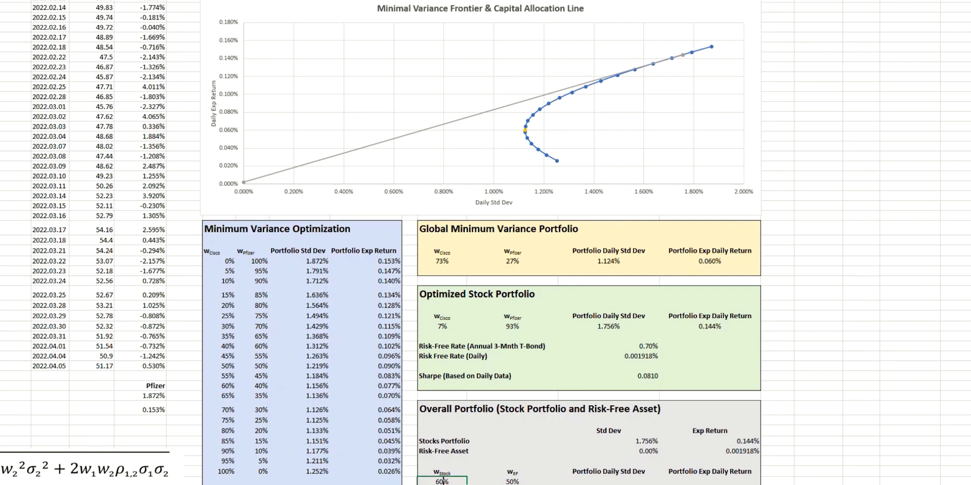
key(Return)
- Move the portfolio standard deviation equation image between the Global Minimum Variance and Optimized Stock Portfolio boxes
scroll(599, 458, down, 1)
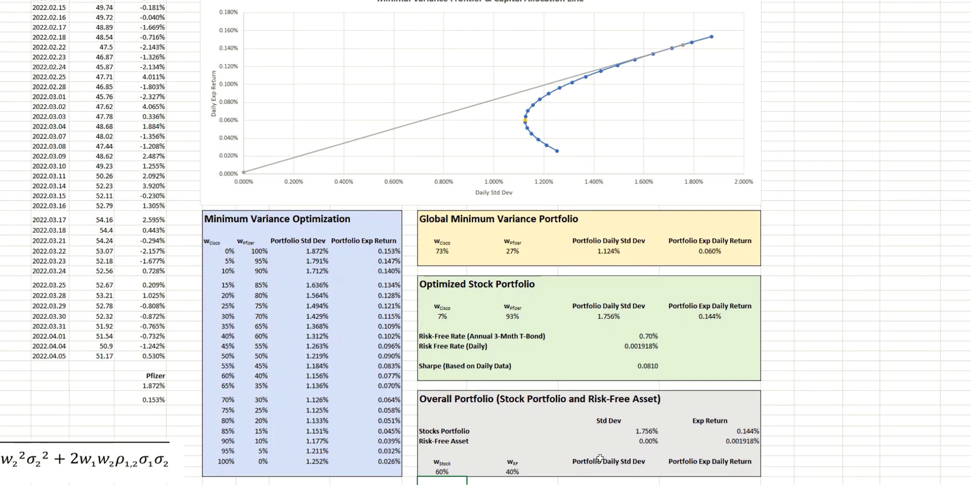
click(142, 461)
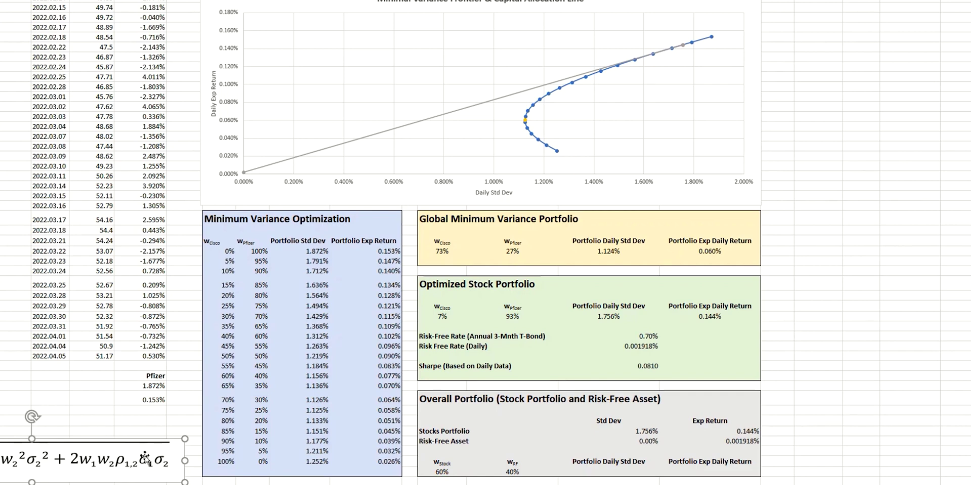
drag(135, 464, 692, 385)
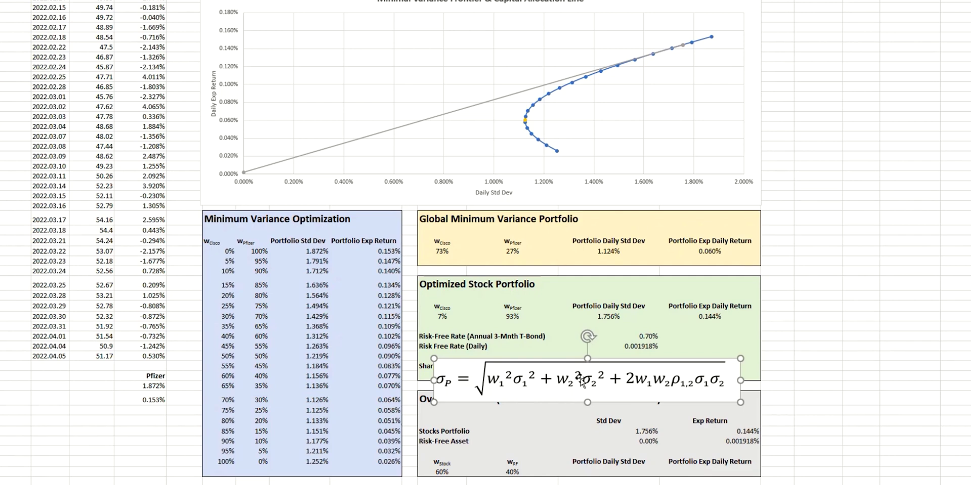
drag(523, 392, 541, 265)
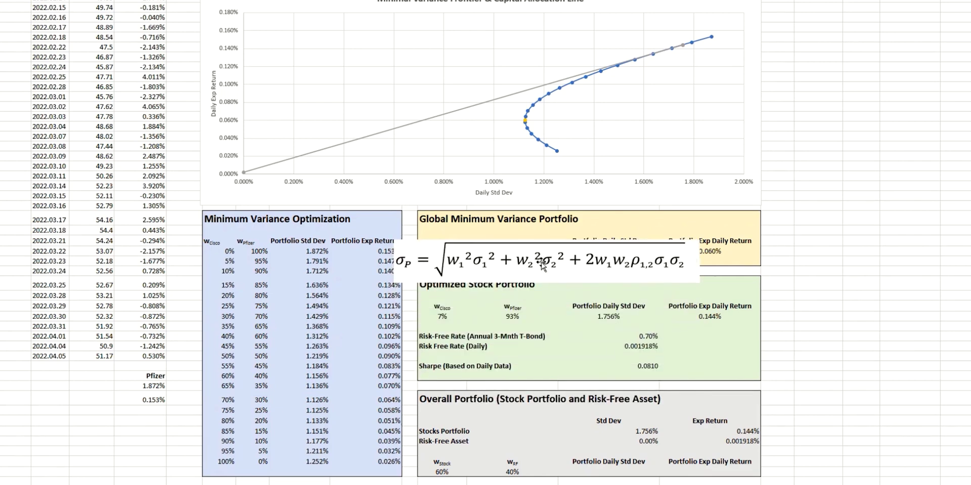
- Enter the overall portfolio's daily standard deviation formula in P268 as the squared stock weight times the squared Stocks Portfolio Std Dev, N268^2*P264^2
click(589, 471)
text(=)
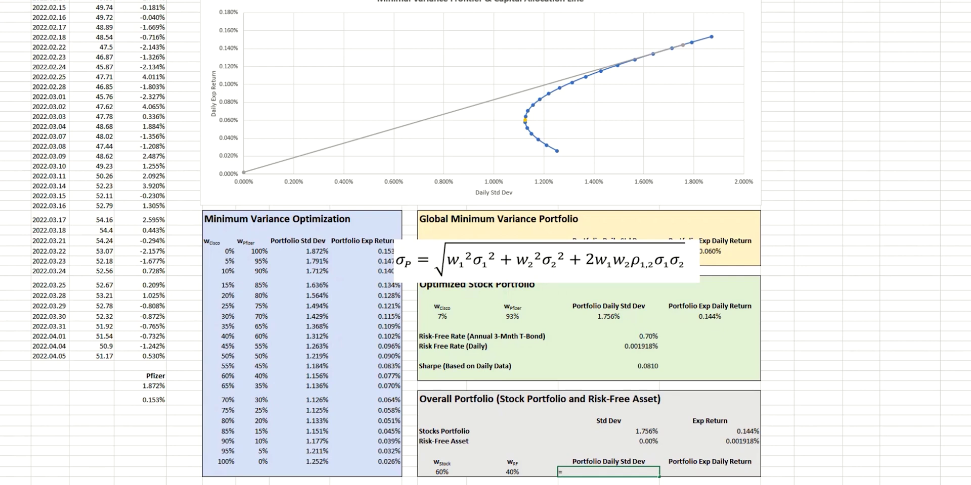
click(442, 472)
text(^)
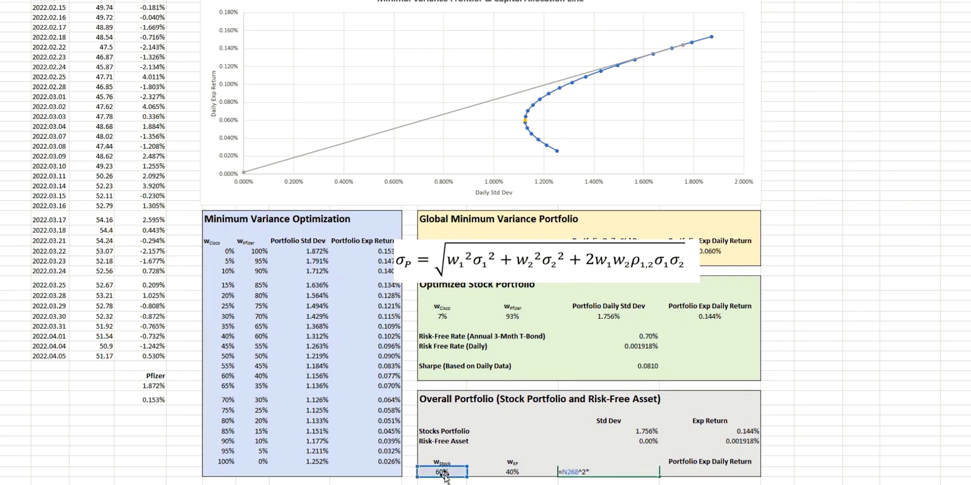
text(2*)
click(648, 432)
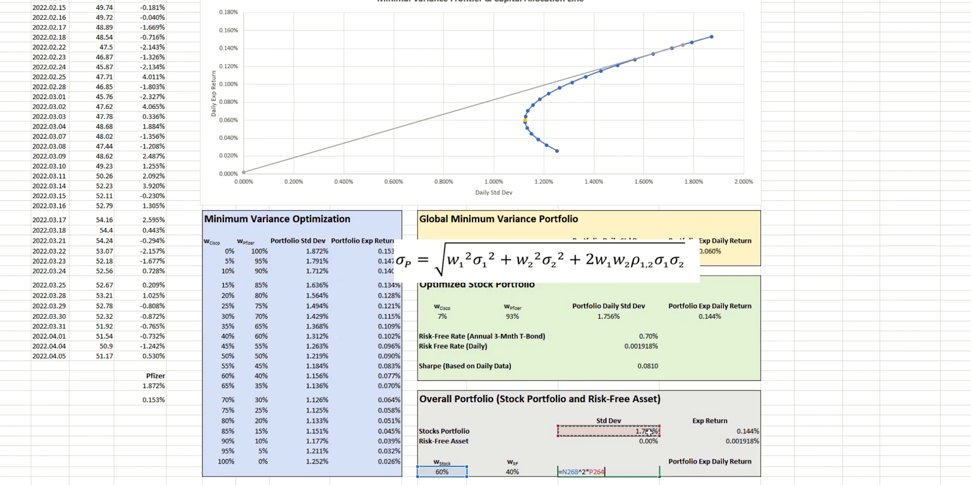
text(^)
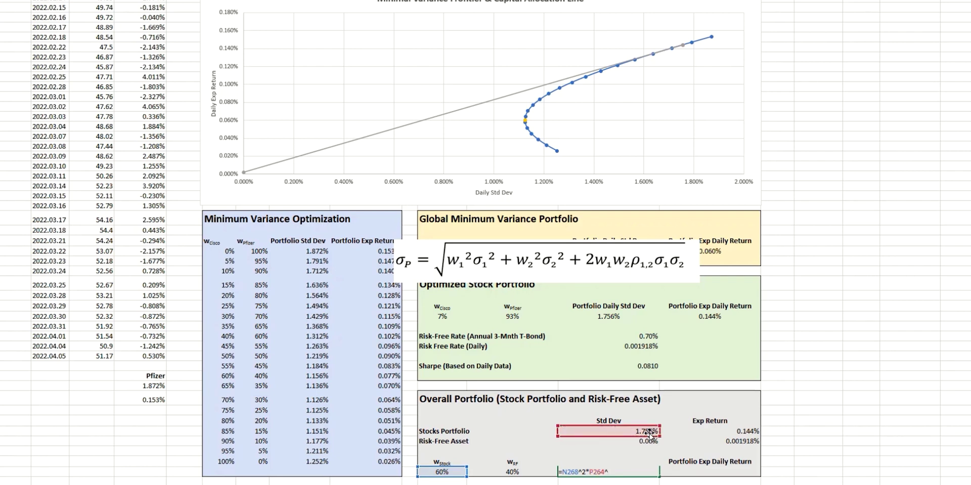
text(2))
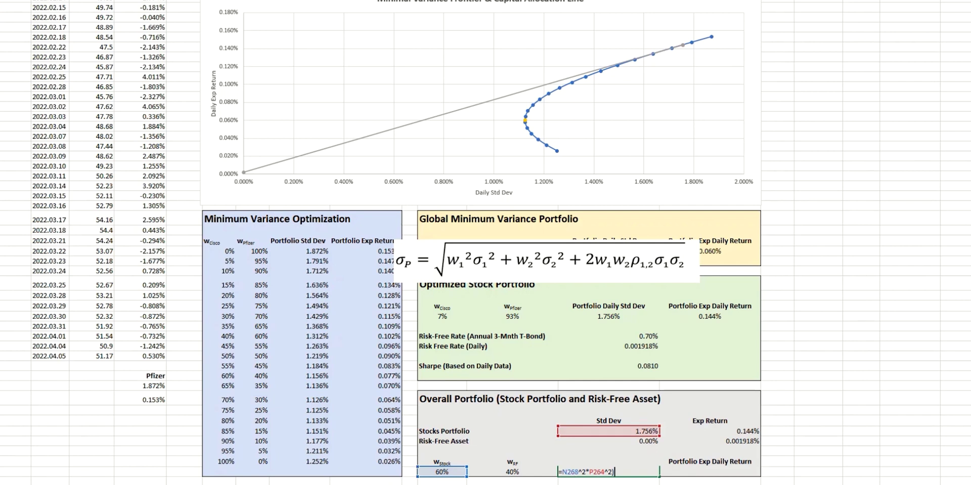
- Wrap the variance expression in P268 in a SQRT function and commit the formula
key(F2)
key(Home)
key(Right)
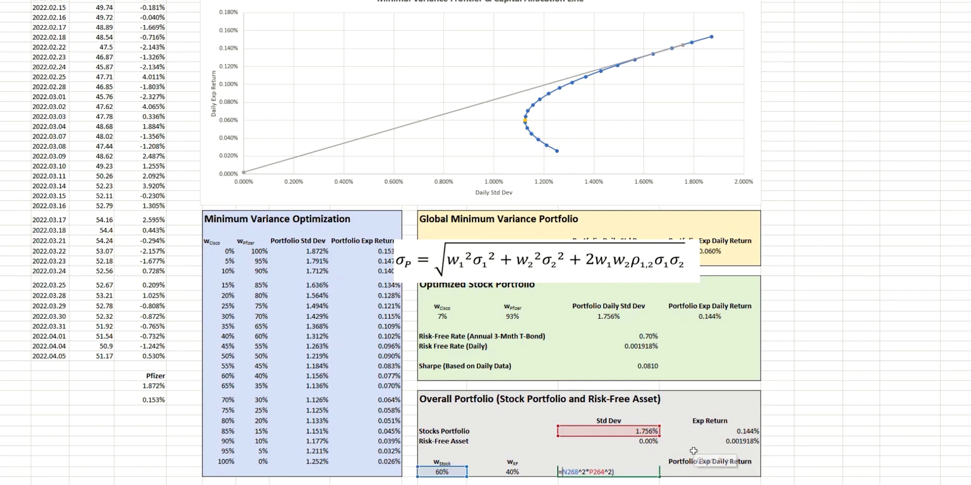
text(SQRT)
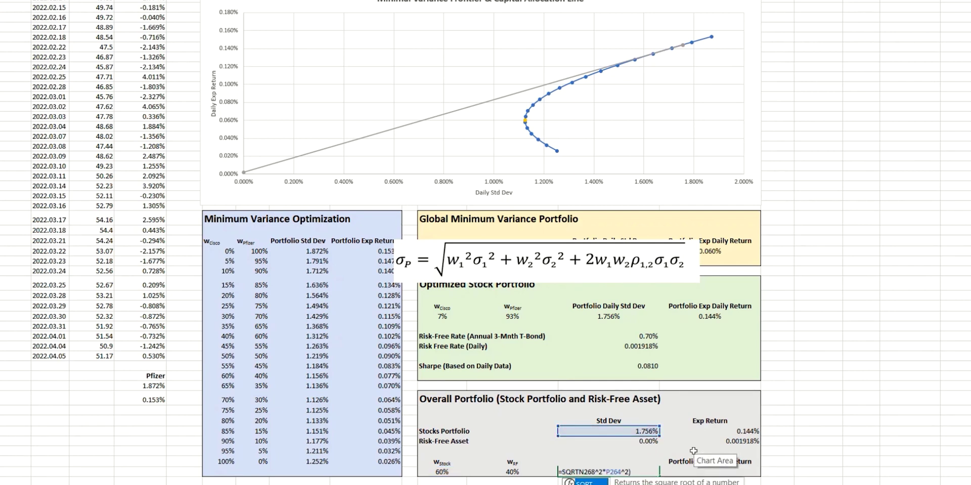
text(()
key(Return)
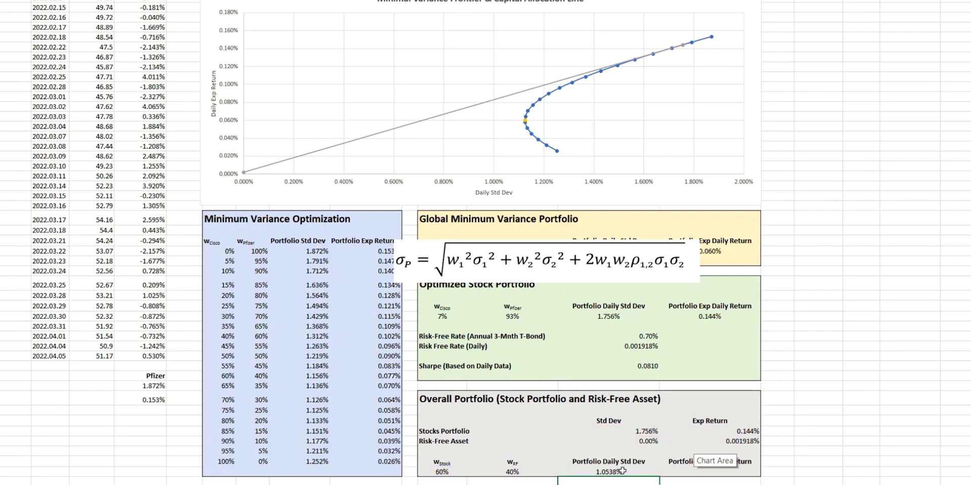
- Calculate the overall portfolio's expected daily return in Q268 as =N268*Q264+O268*Q265
click(688, 471)
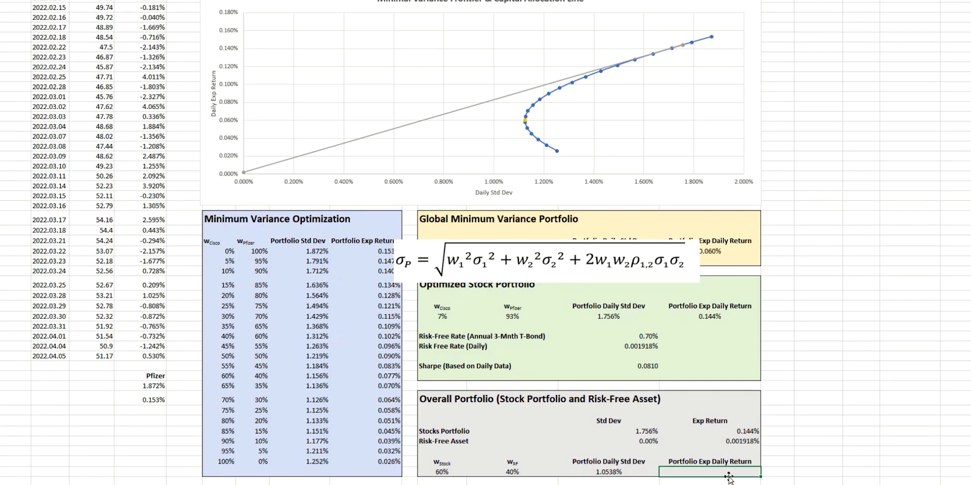
text(=)
click(442, 472)
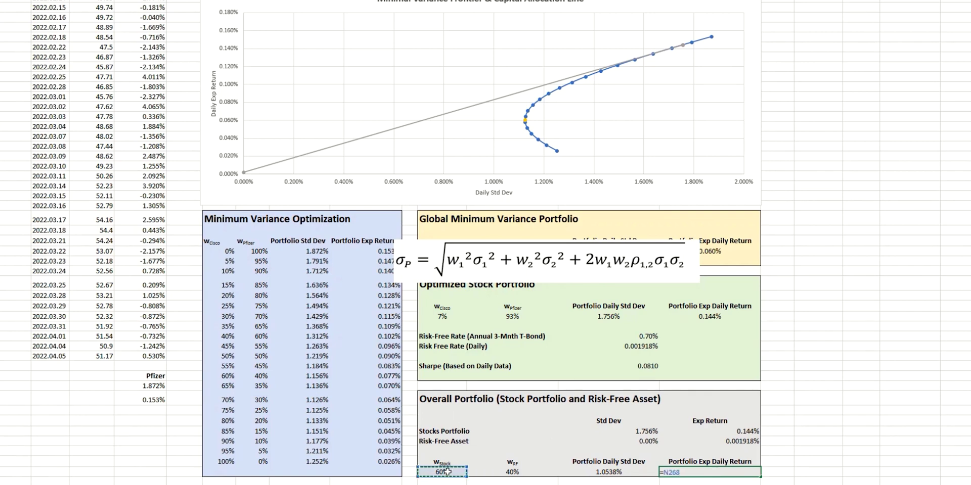
text(*)
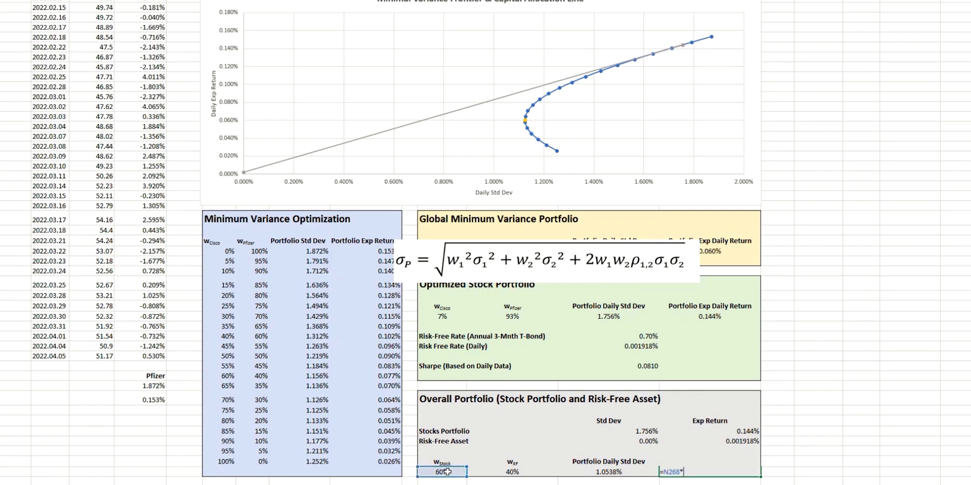
click(750, 433)
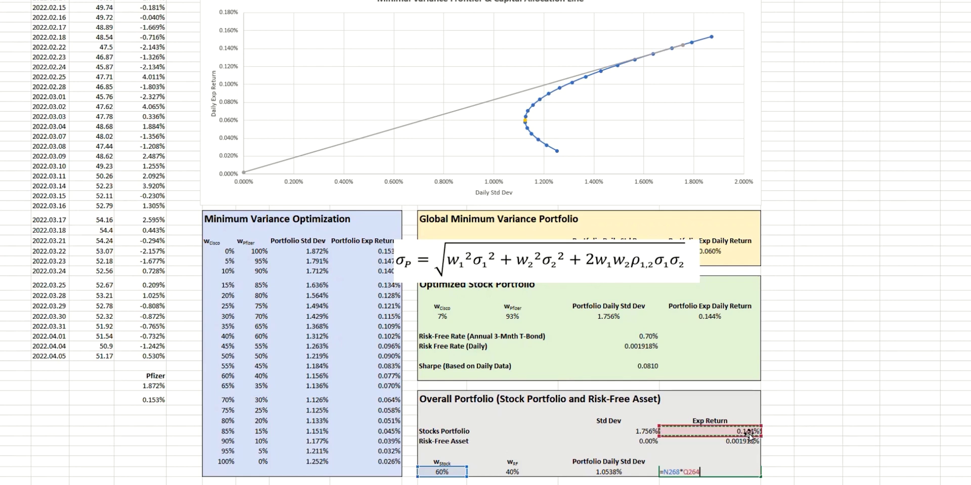
text(+)
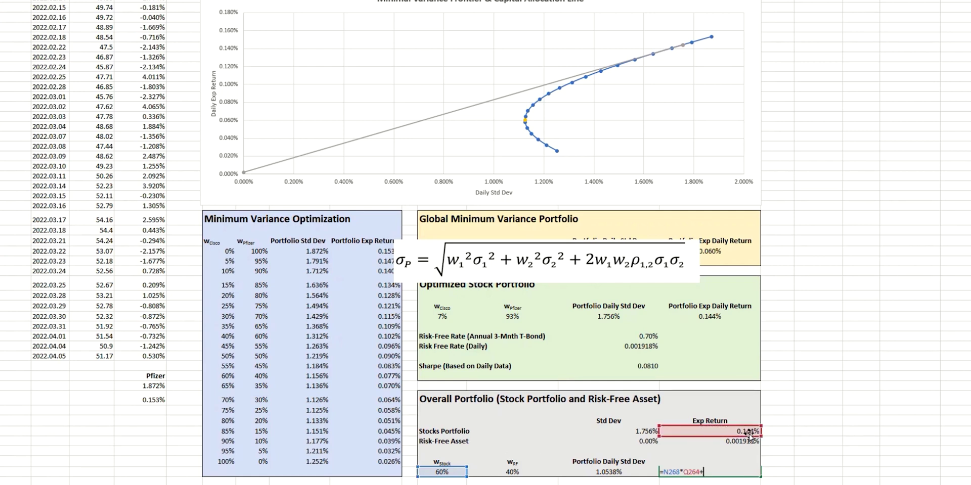
click(510, 472)
text(*)
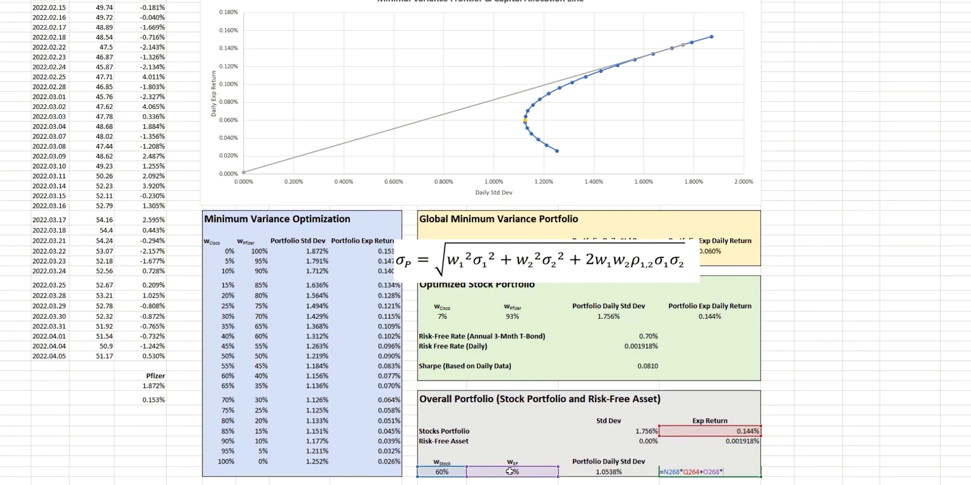
click(746, 441)
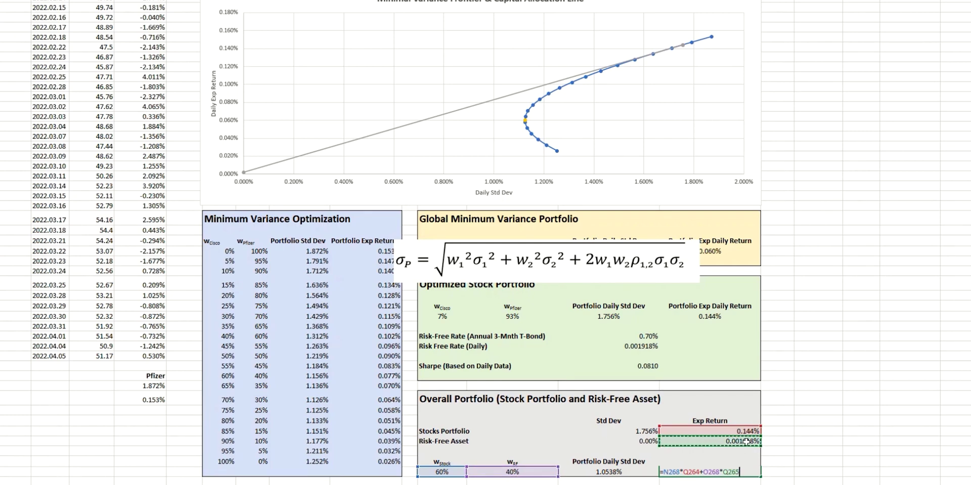
key(Return)
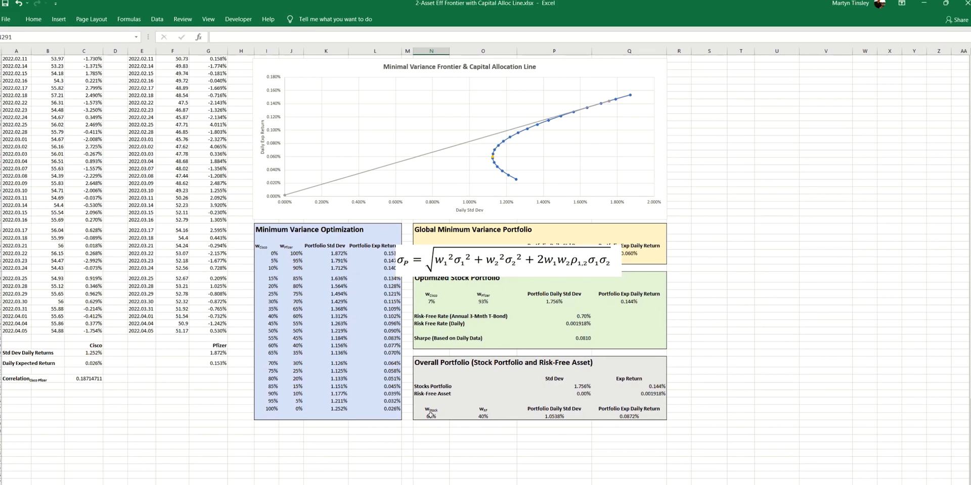
- Open Solver and set its objective to the overall portfolio's daily standard deviation in P268
click(430, 416)
click(156, 20)
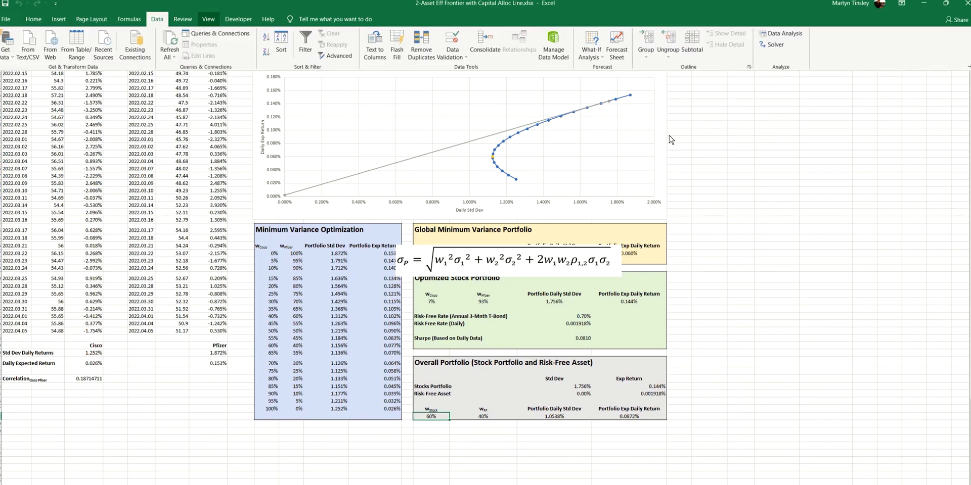
click(775, 45)
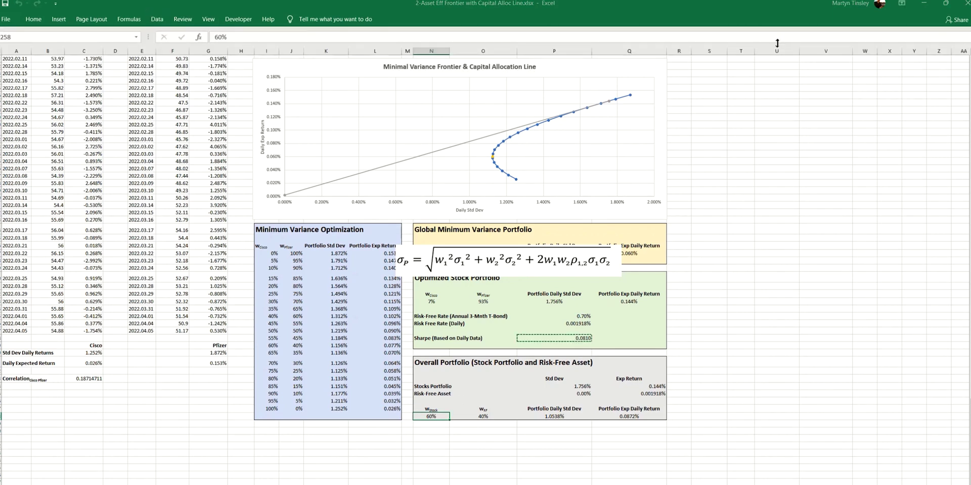
drag(360, 102, 487, 114)
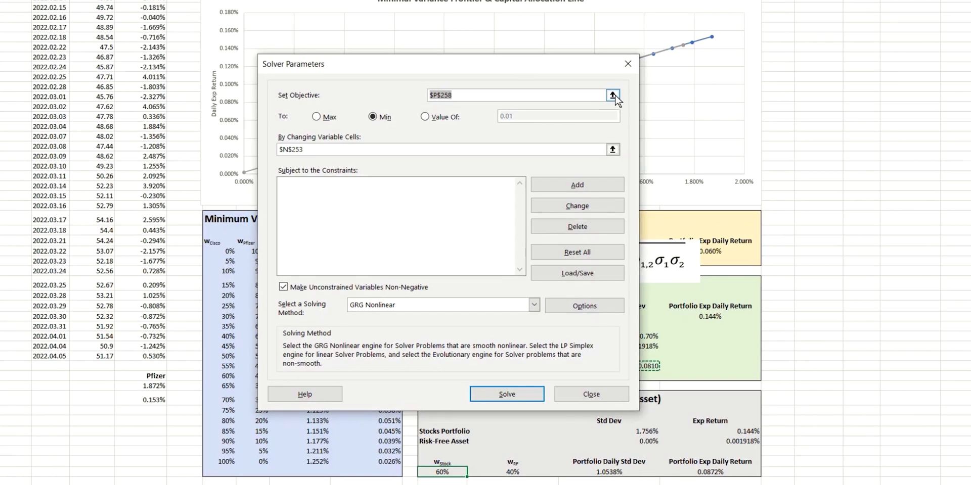
click(561, 133)
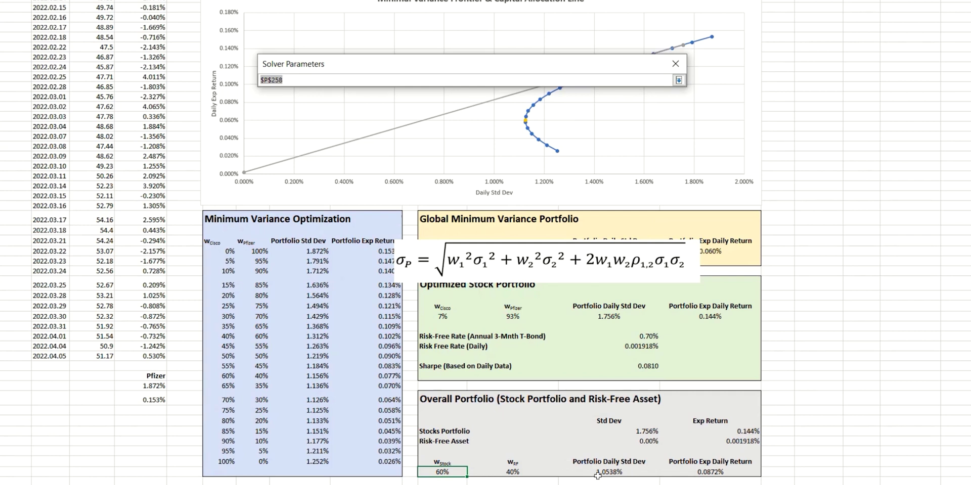
click(614, 472)
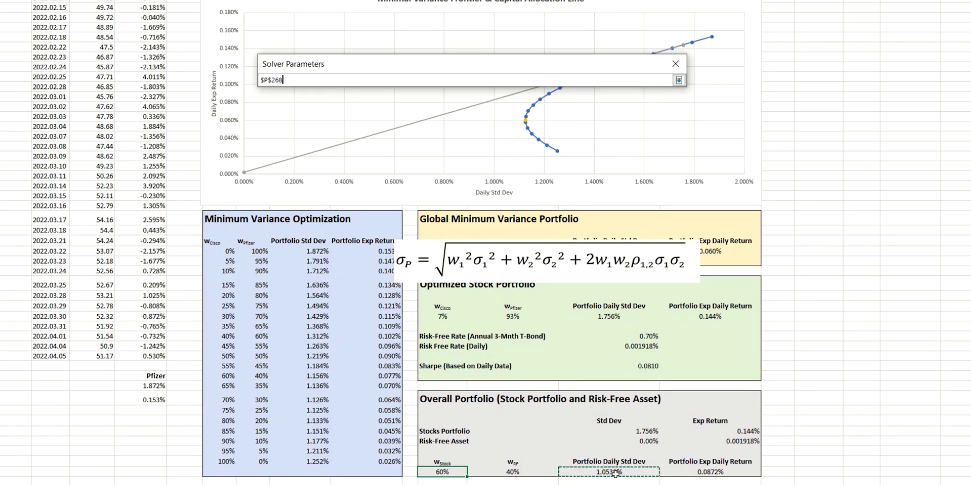
key(Return)
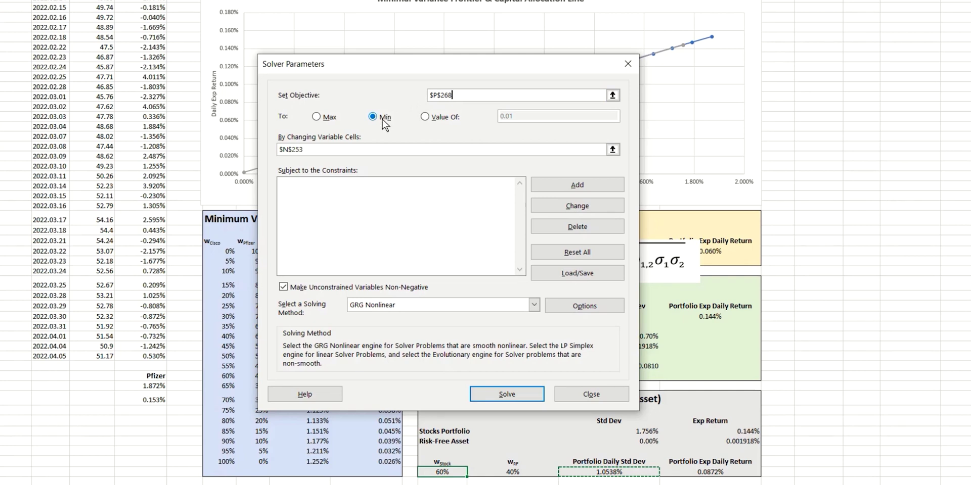
- Have Solver target a value of 0.01 by changing the stock weight in N268
click(426, 117)
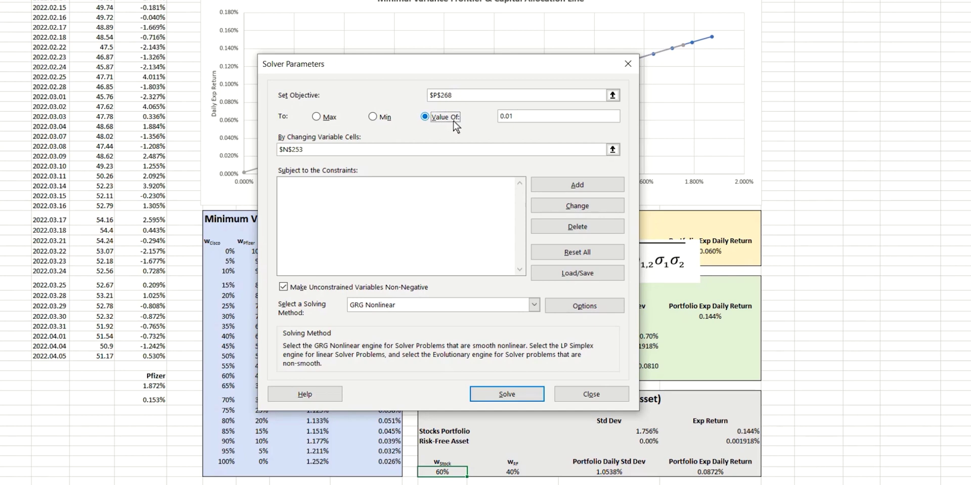
click(536, 116)
click(612, 149)
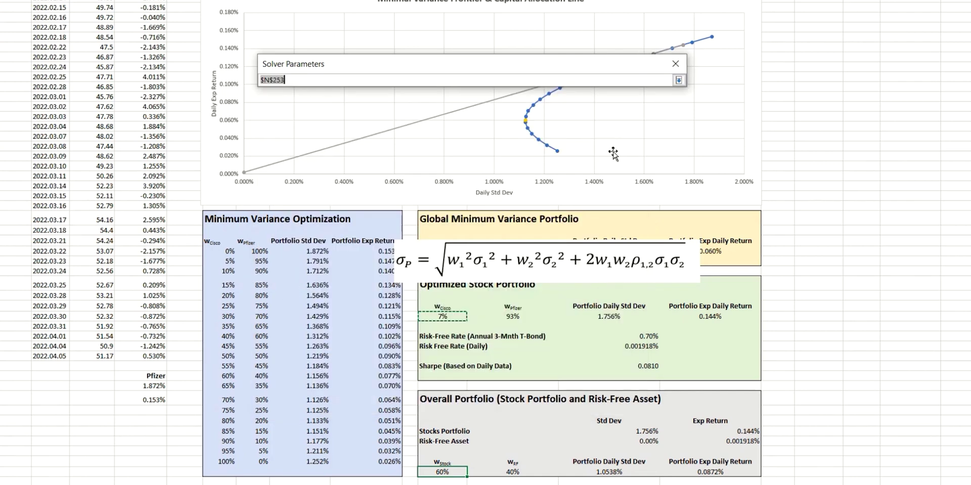
click(443, 473)
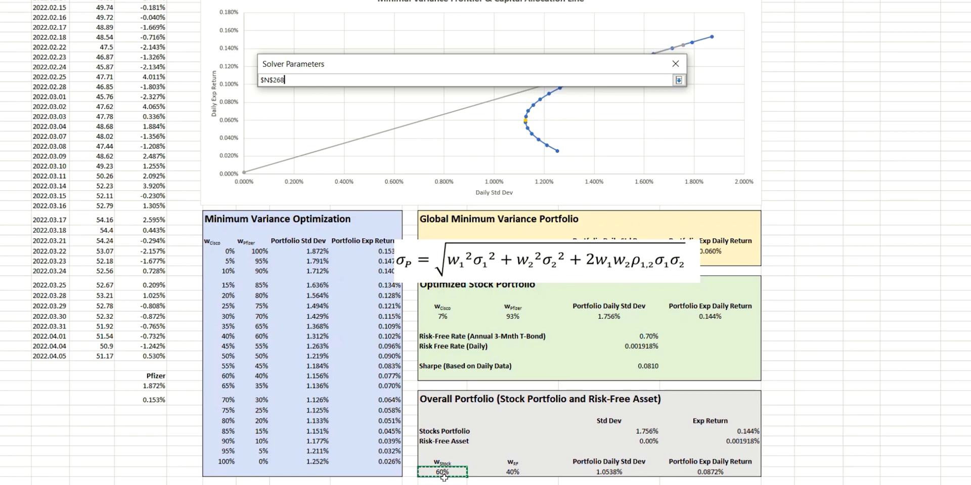
key(Return)
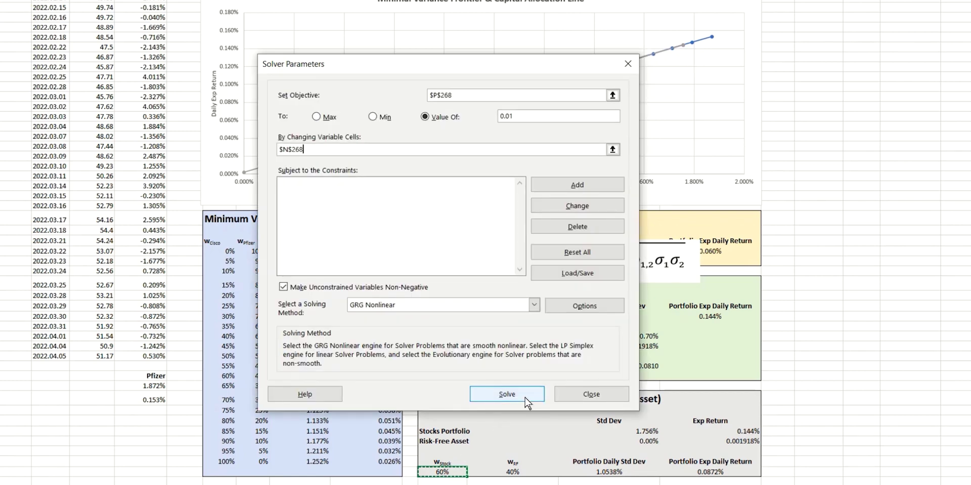
- Run Solver and keep its solution without returning to the parameters dialog, then check the resulting risk-free weight and standard deviation cells
click(506, 395)
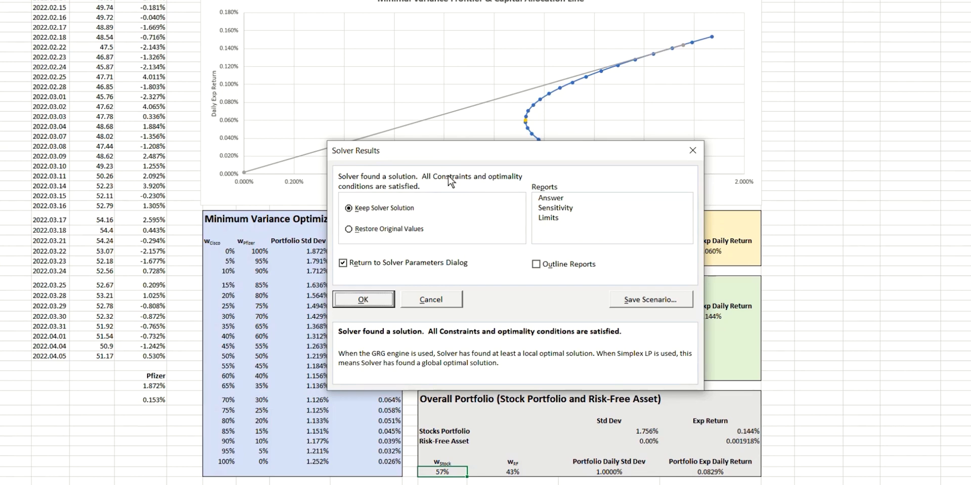
click(405, 263)
click(372, 301)
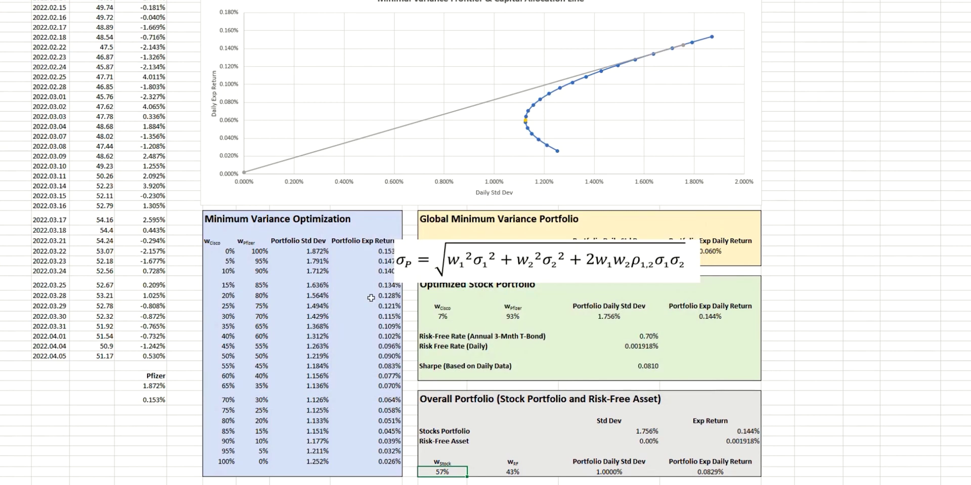
click(493, 474)
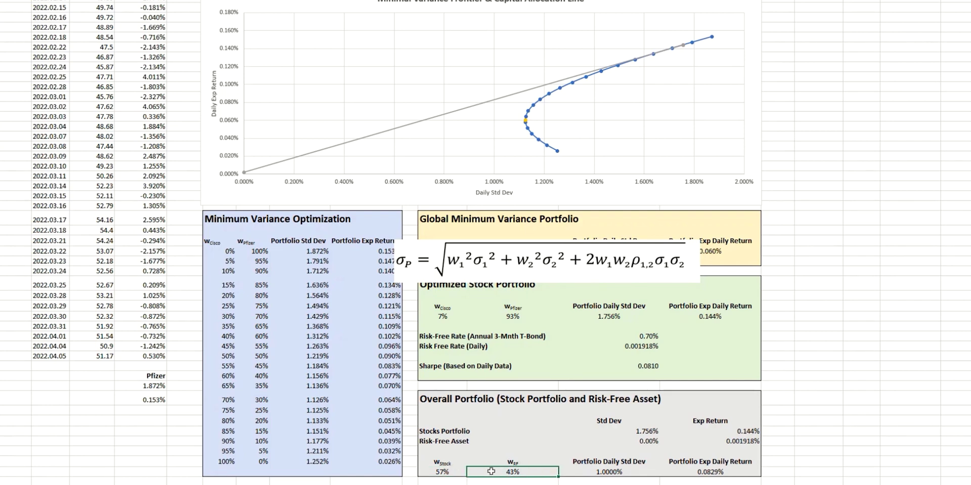
click(597, 472)
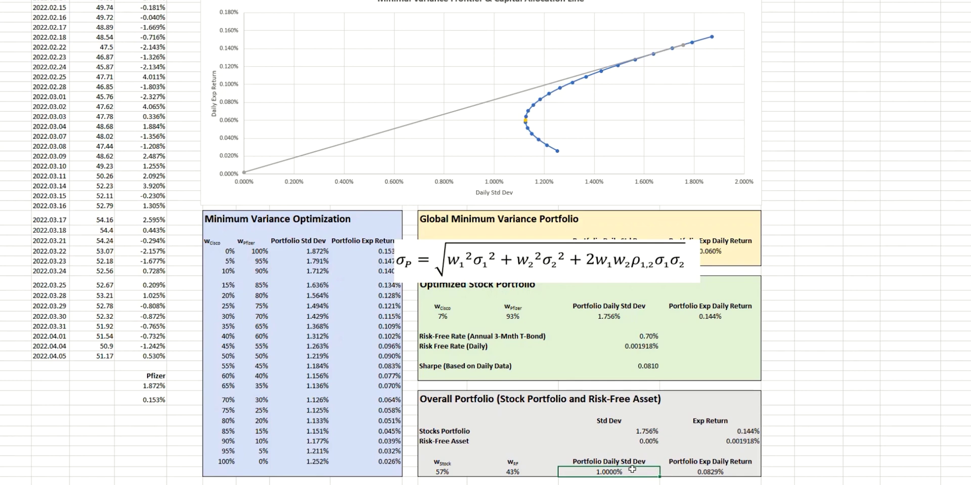
- Add a new data series named Req Portfolio to the minimal variance frontier and capital allocation line chart
right_click(645, 142)
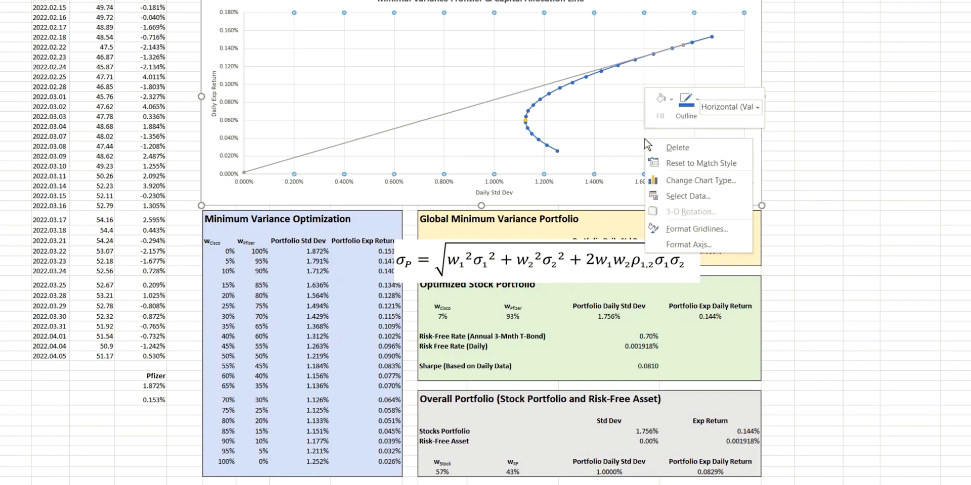
click(697, 197)
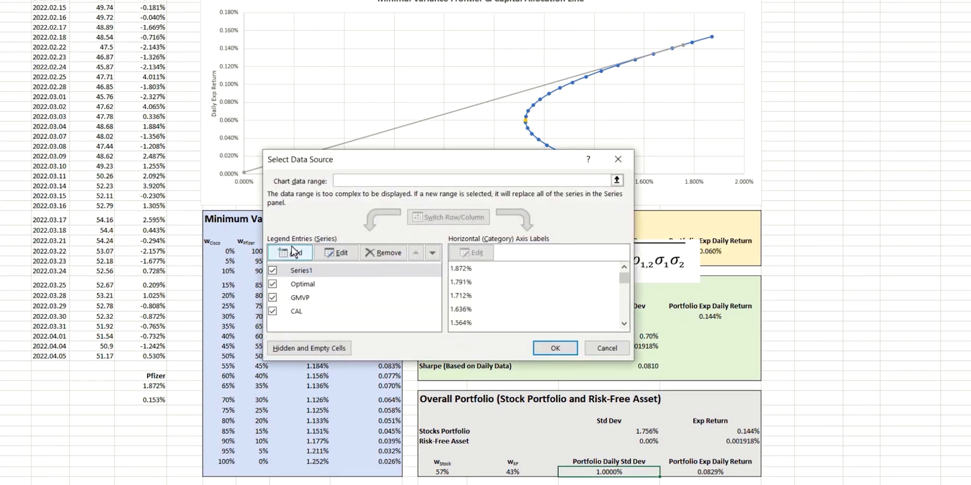
click(297, 254)
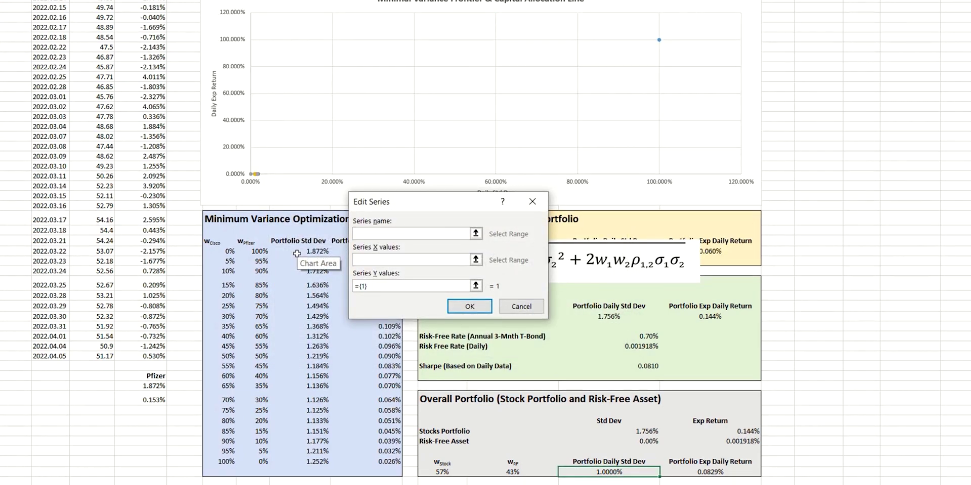
text(Req Portfolio)
- Plot the Req Portfolio series with P268 as its X value and Q268 as its Y value, and select its point on the chart
click(475, 259)
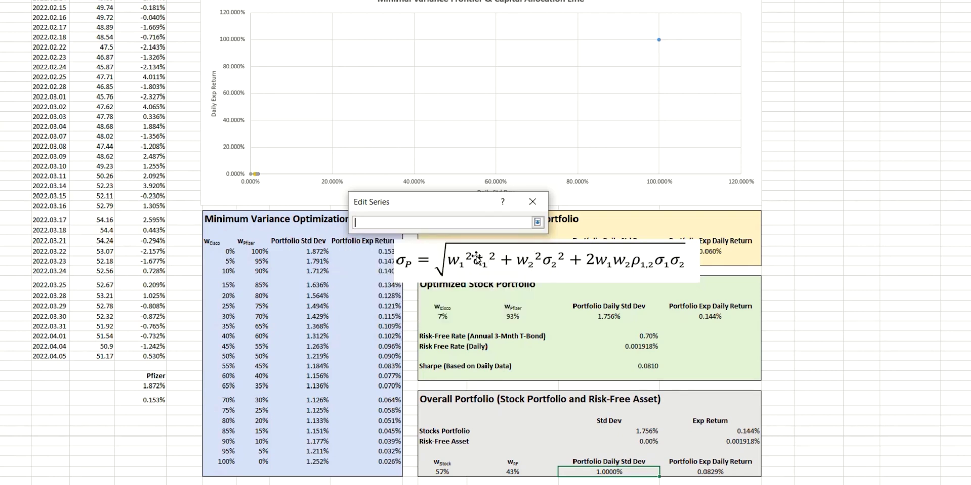
click(620, 471)
key(Return)
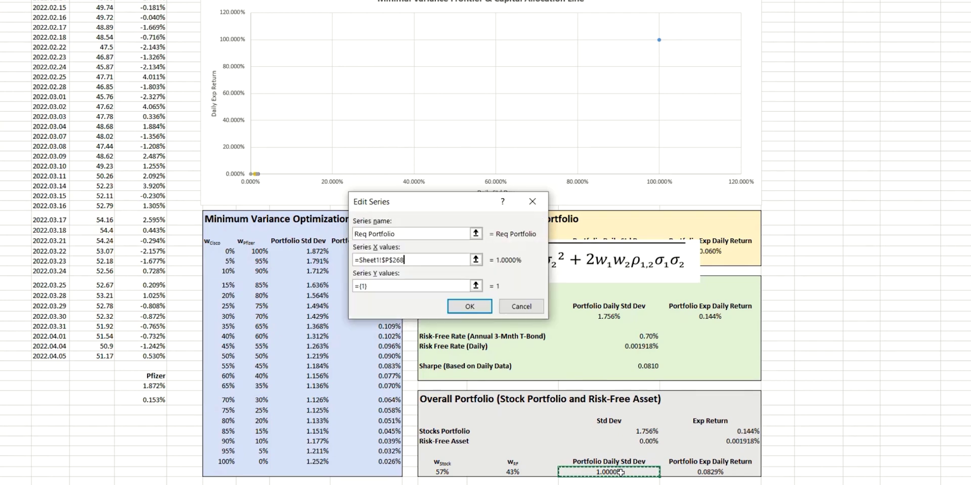
click(475, 286)
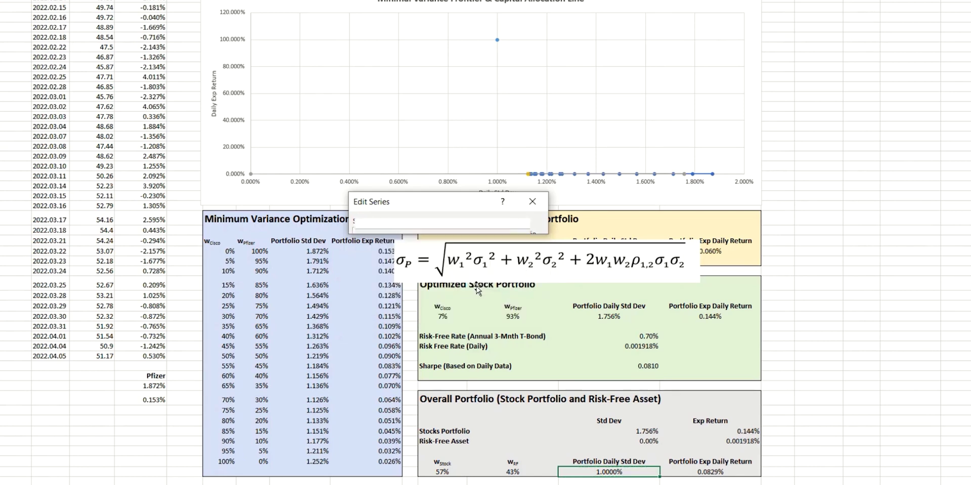
click(694, 468)
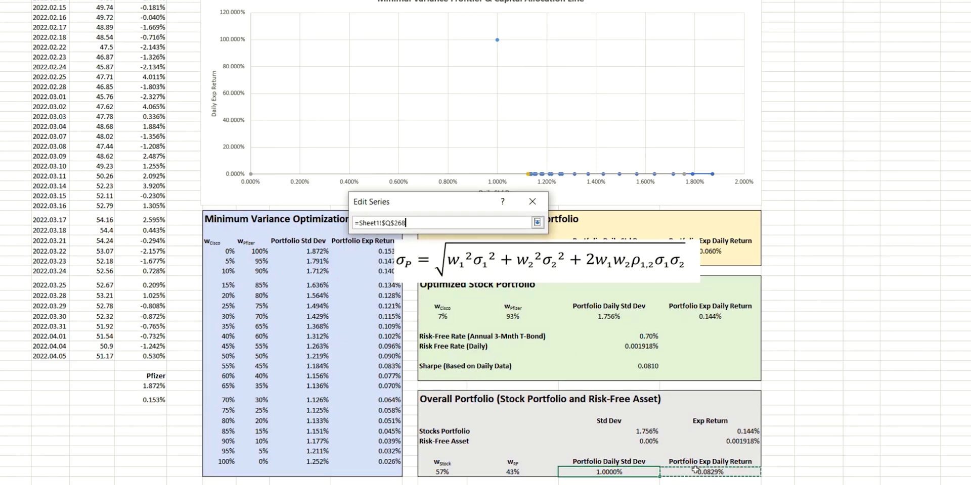
key(Return)
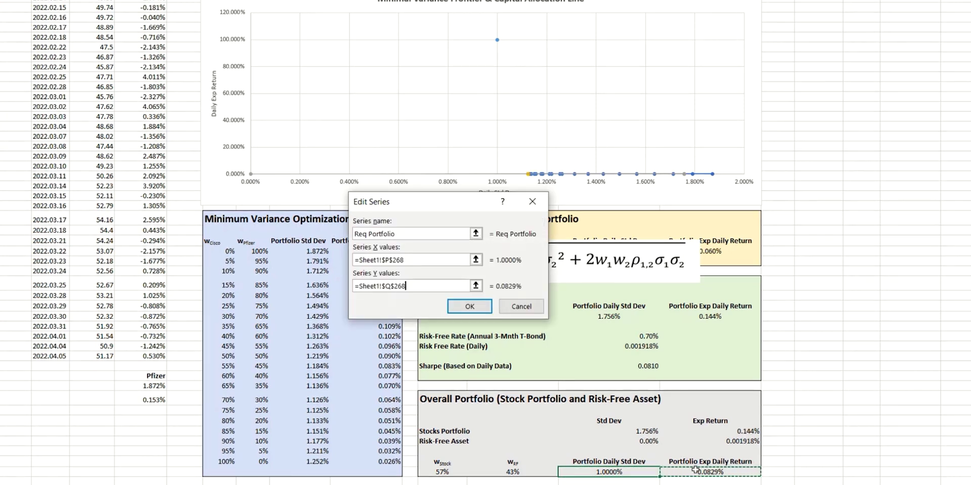
click(463, 300)
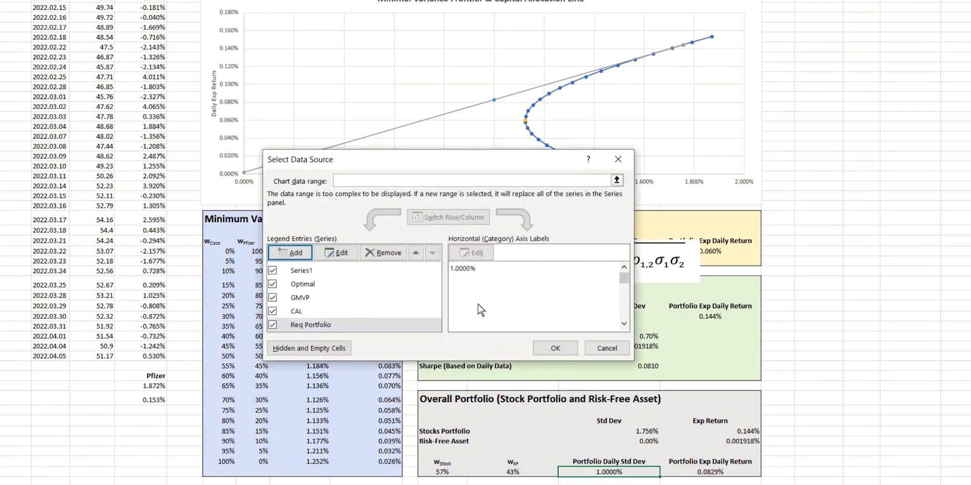
click(555, 348)
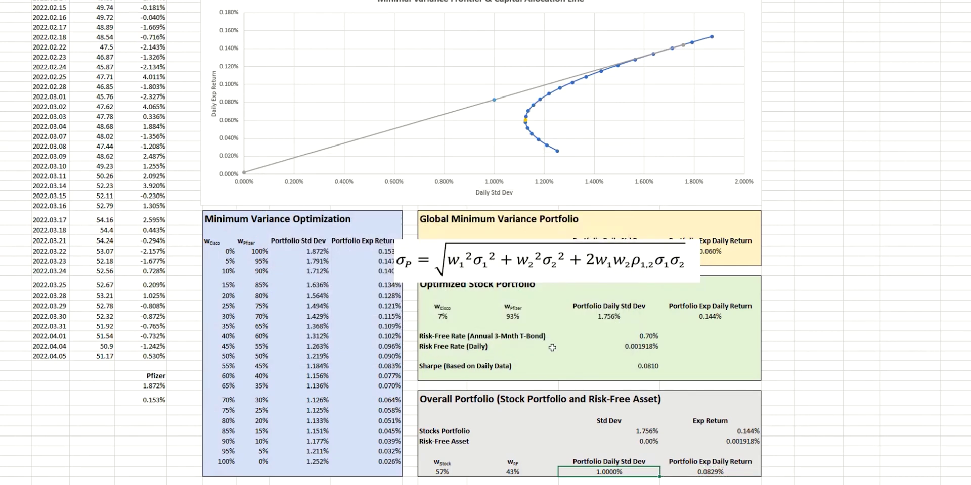
click(494, 100)
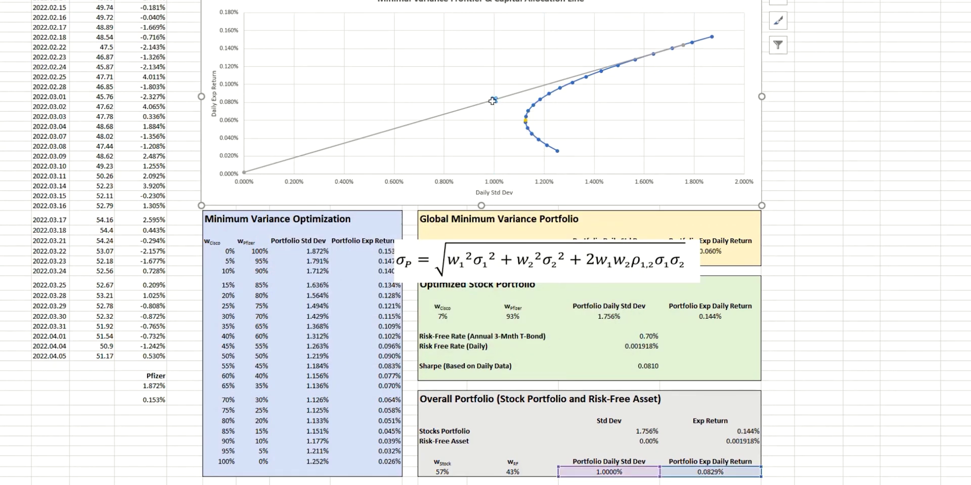